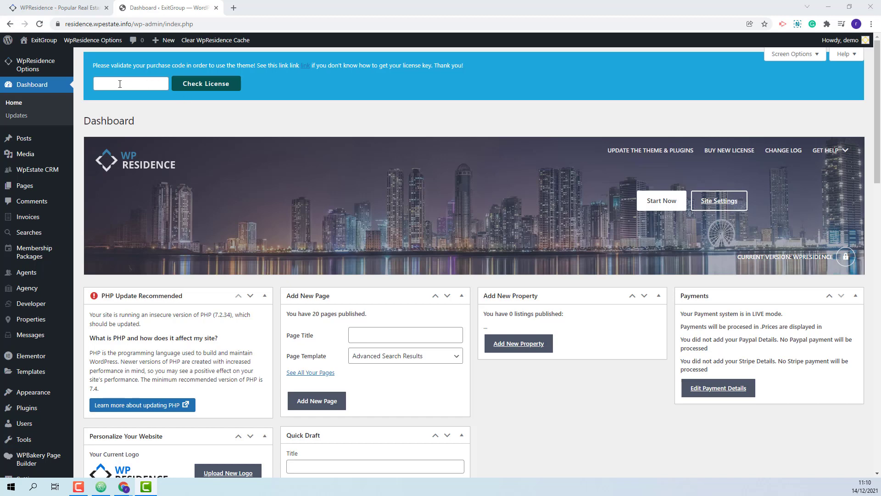
- Activate the theme's license by pasting the purchase code and checking it
left_click(120, 84)
key("ctrl+v")
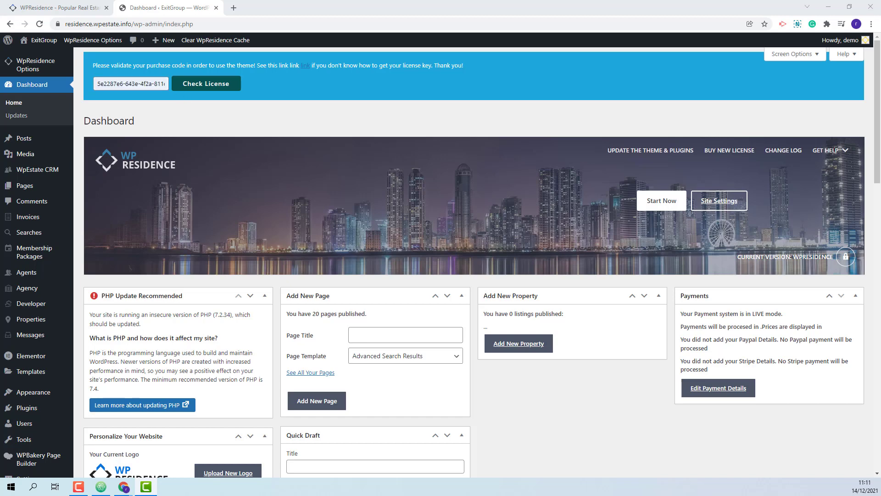
left_click(196, 84)
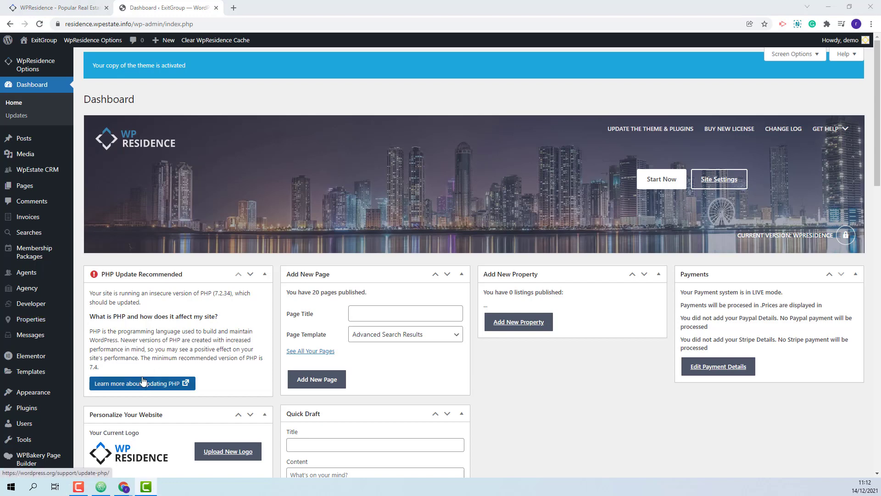
- Activate the SVG Support plugin from the list of installed plugins
mouse_move(27, 410)
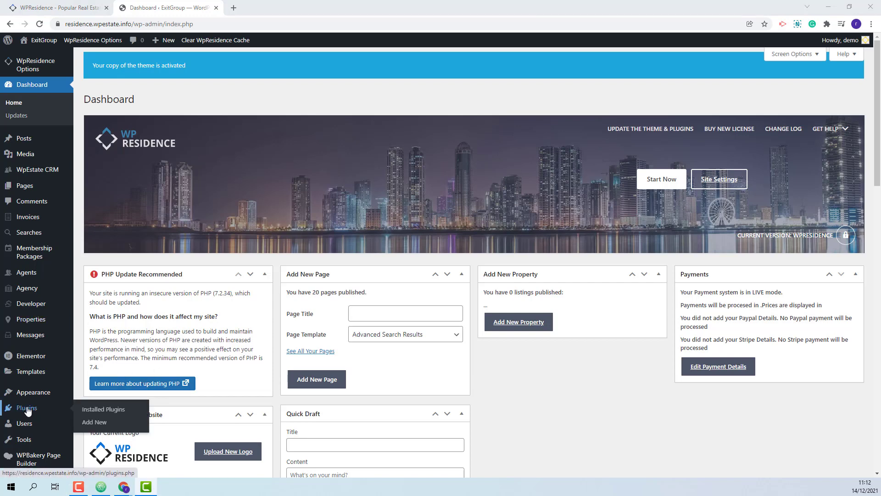
left_click(27, 410)
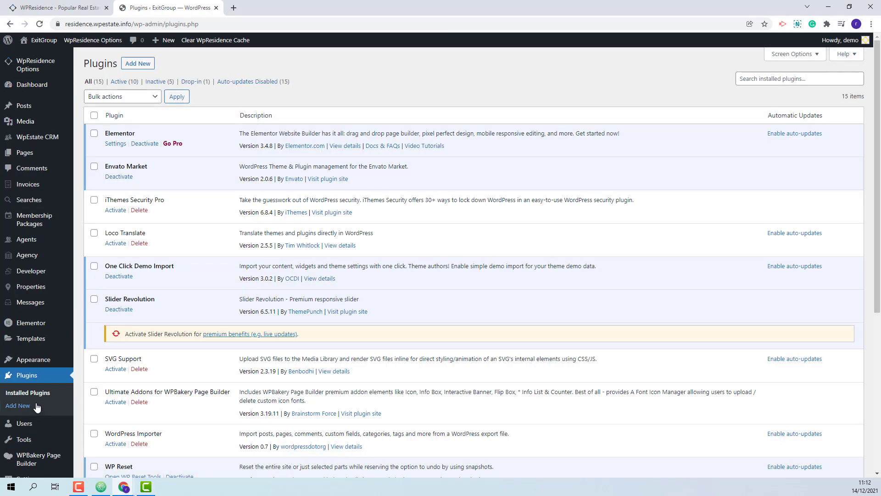
scroll(192, 323, "down", 1)
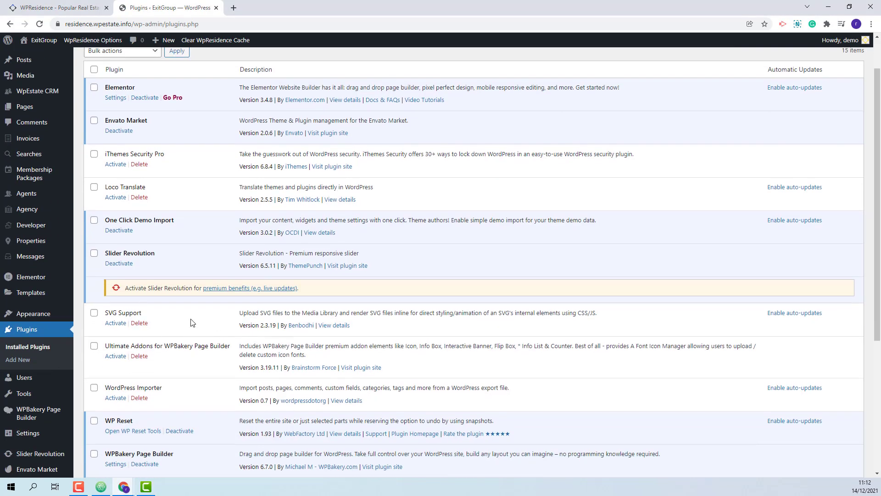
left_click(115, 323)
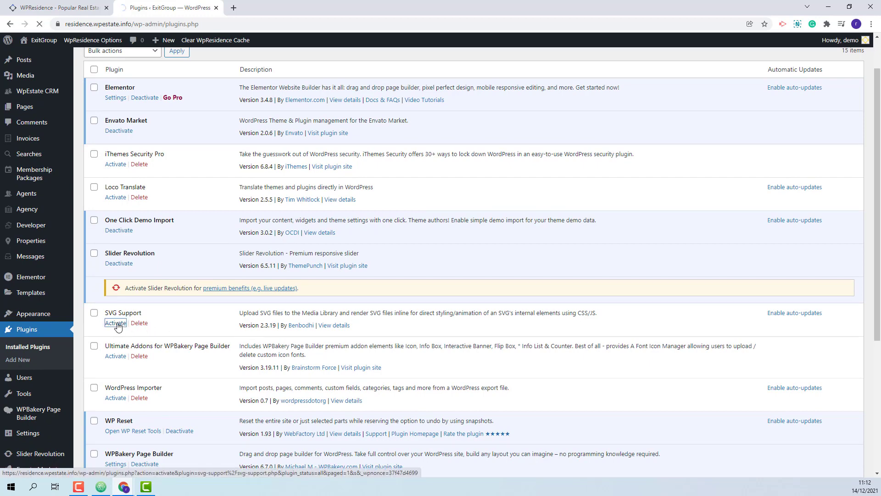
- Restrict SVG uploads to administrators in the SVG Support settings and save the changes
scroll(116, 306, "down", 1)
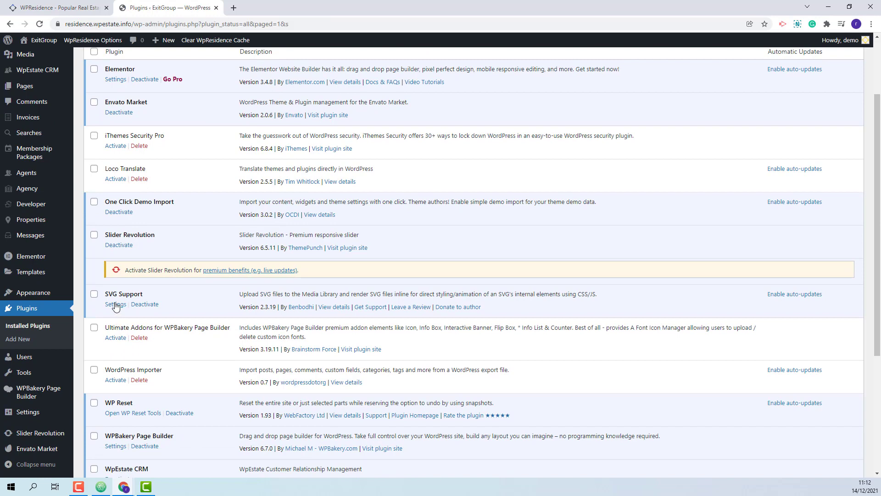
left_click(114, 305)
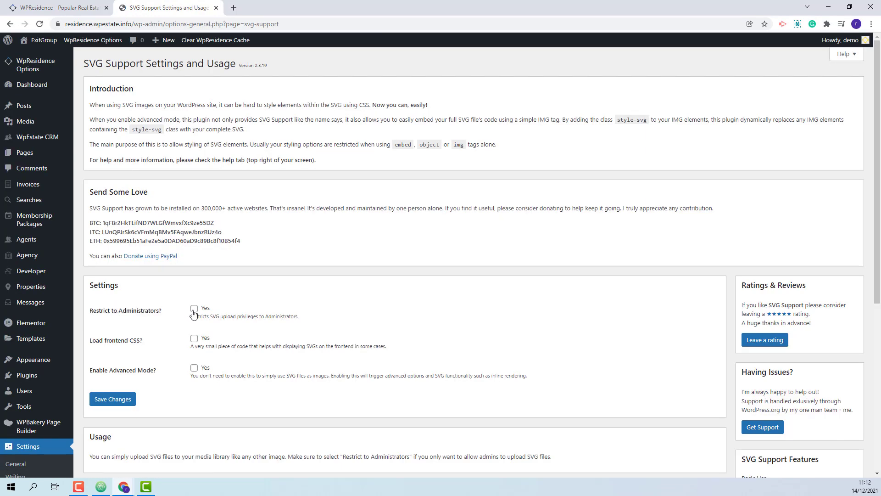
left_click(193, 309)
left_click(116, 402)
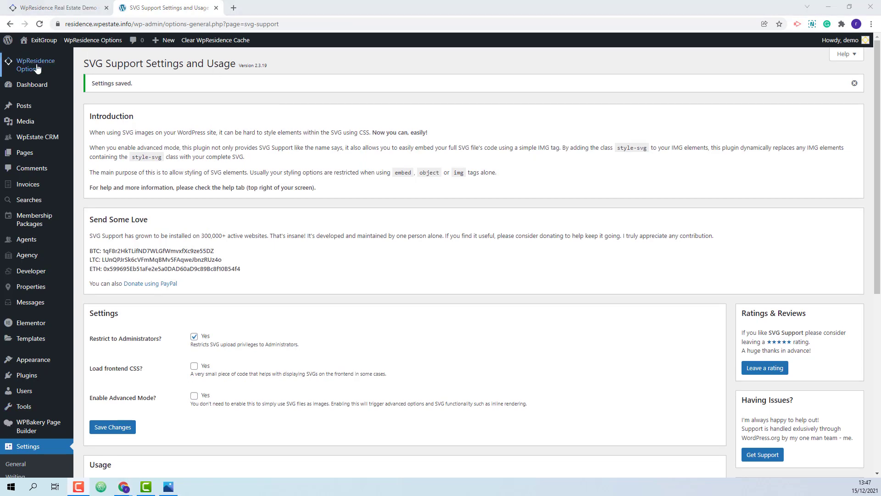
- Import the Memphis Demo from WpResidence's one-click demo import, continuing without the recommended plugins
mouse_move(36, 64)
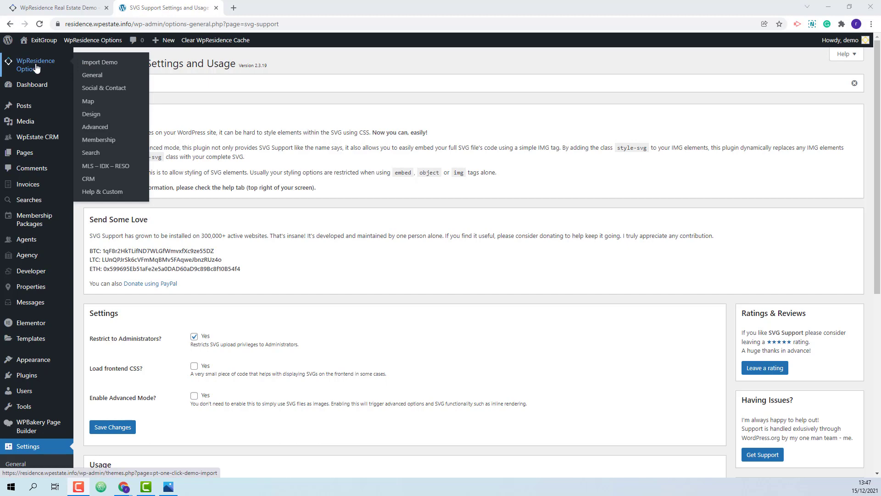
left_click(92, 62)
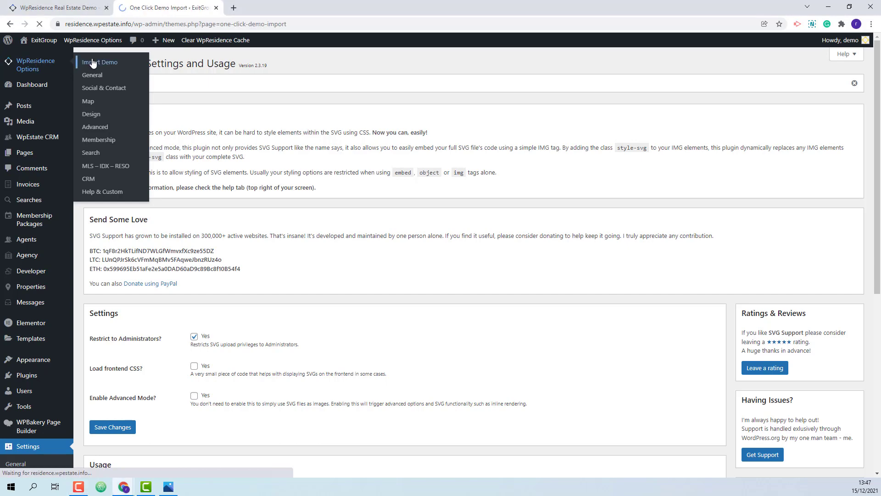
scroll(506, 192, "down", 15)
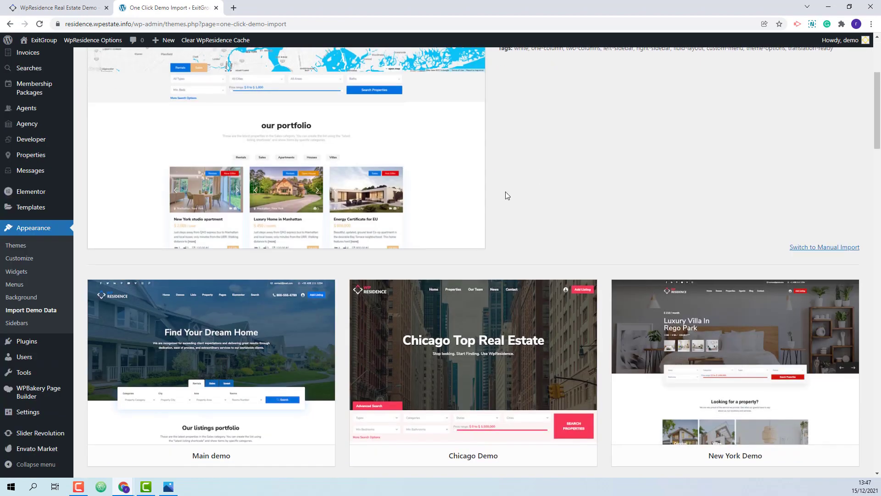
scroll(506, 195, "down", 12)
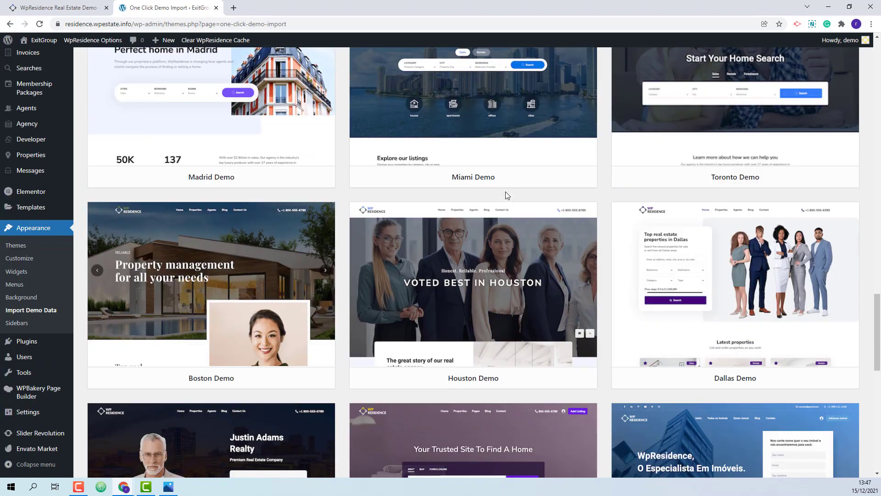
scroll(506, 195, "down", 3)
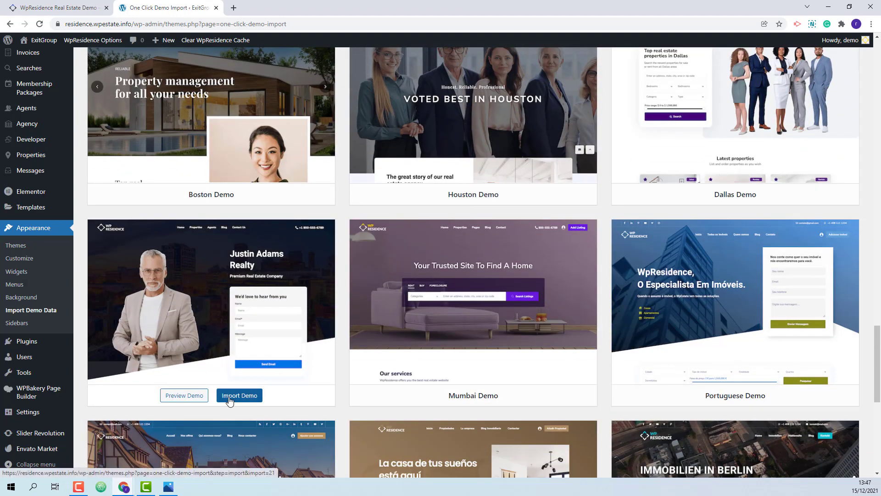
left_click(231, 401)
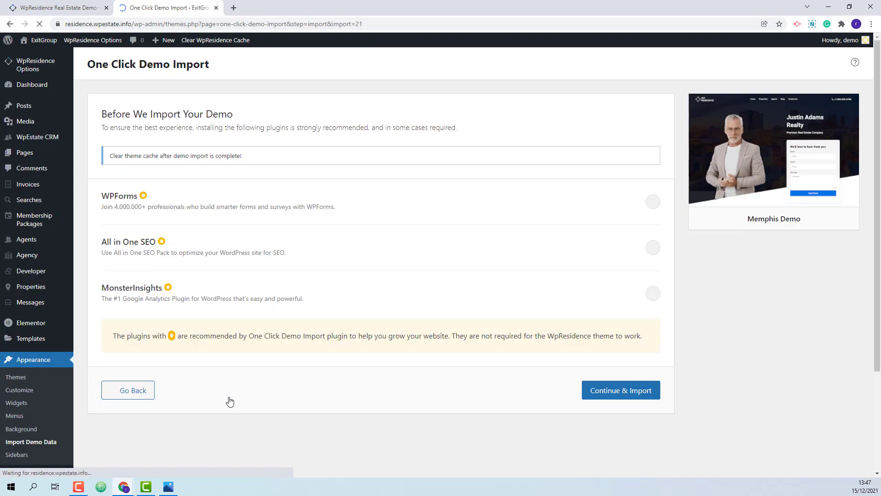
left_click(616, 393)
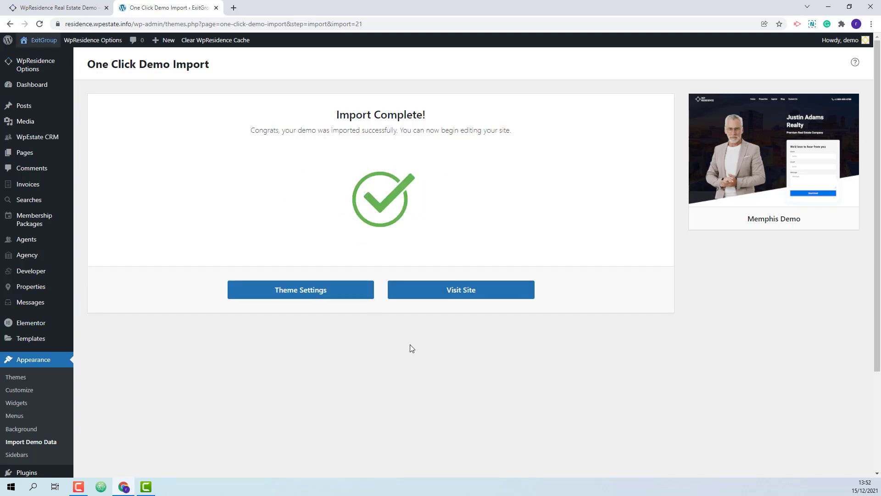
- Visit the site and examine the imported homepage from its header to the listing categories section
left_click(444, 297)
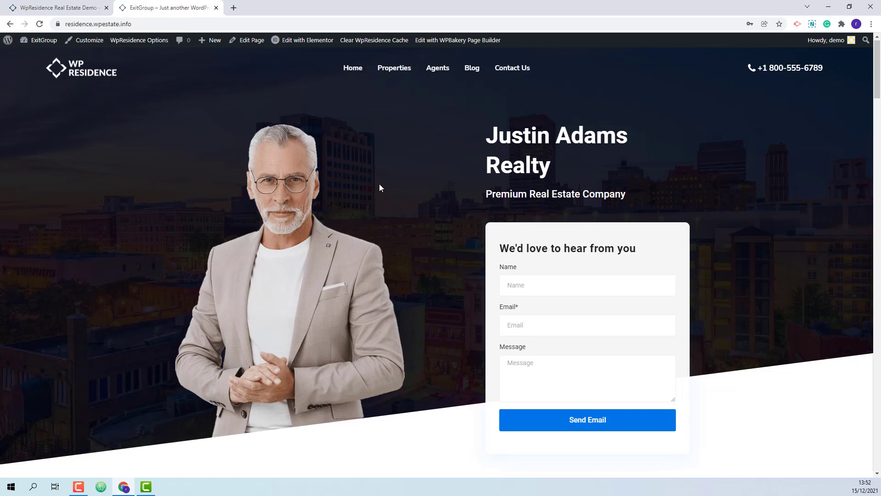
scroll(379, 183, "down", 4)
scroll(378, 181, "down", 15)
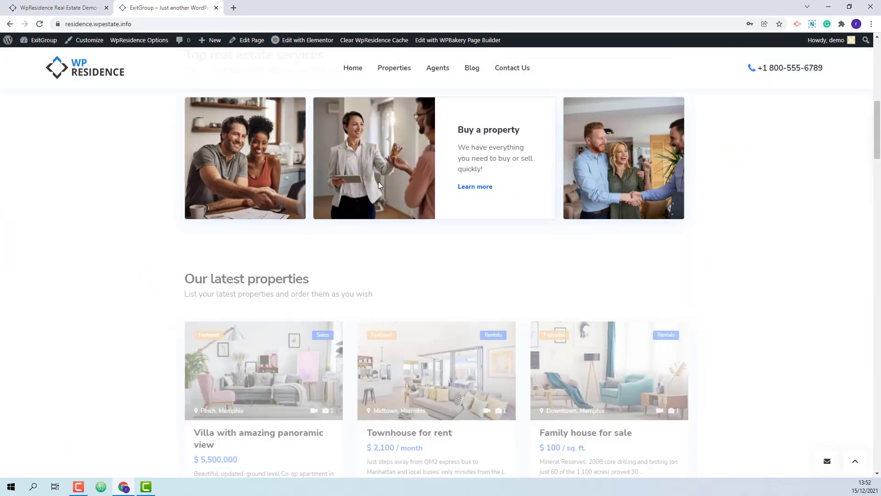
scroll(377, 166, "down", 11)
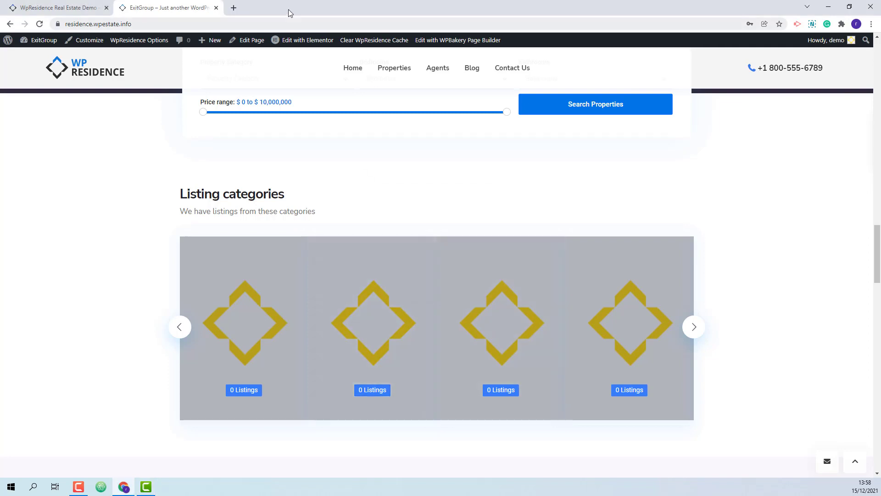
- Open the homepage in Elementor in a new tab and select the category slider under Listing categories for editing
mouse_move(288, 44)
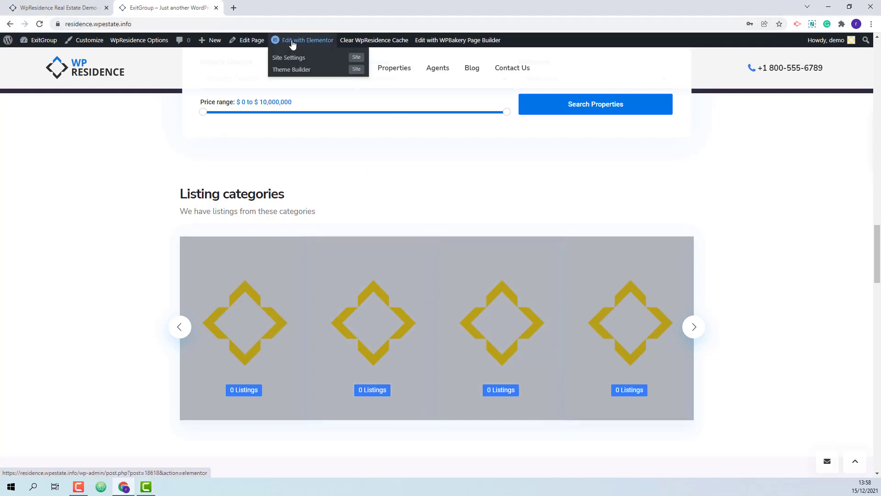
right_click(293, 43)
left_click(303, 50)
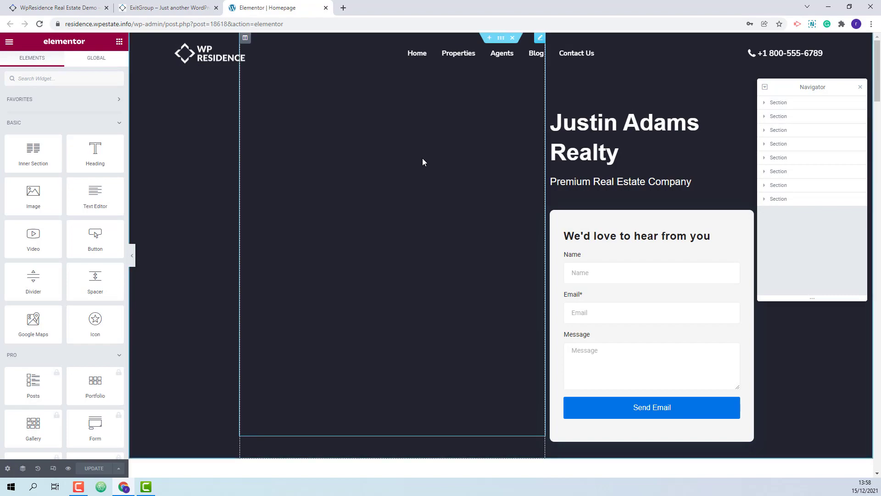
scroll(422, 160, "down", 15)
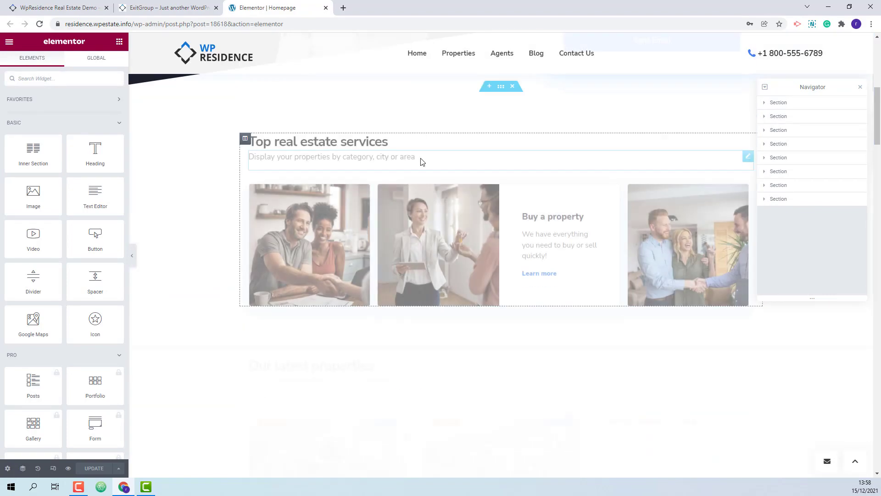
scroll(419, 161, "down", 15)
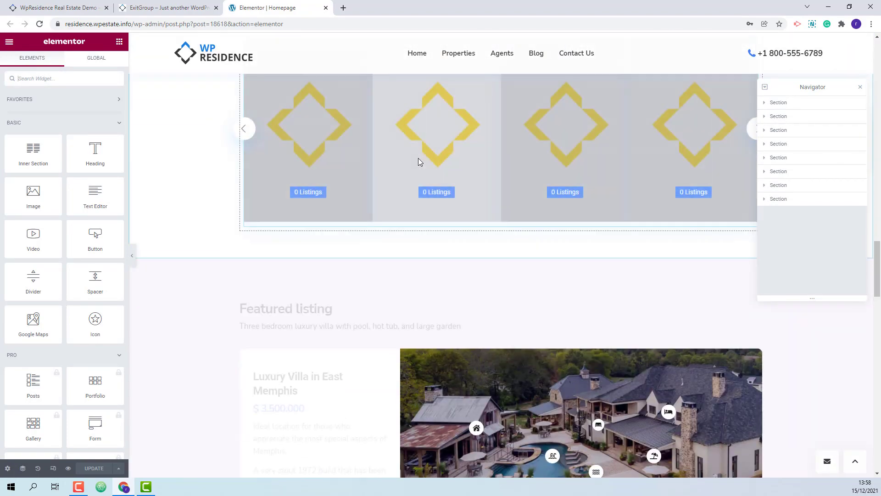
scroll(419, 162, "up", 3)
scroll(419, 161, "up", 1)
left_click(350, 266)
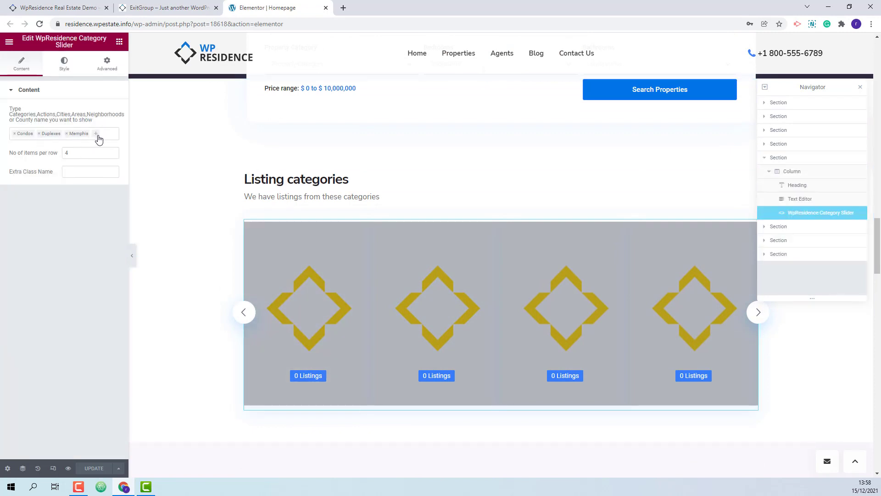
- Add Center and Industrial to the terms shown by the category slider and update the page
left_click(98, 138)
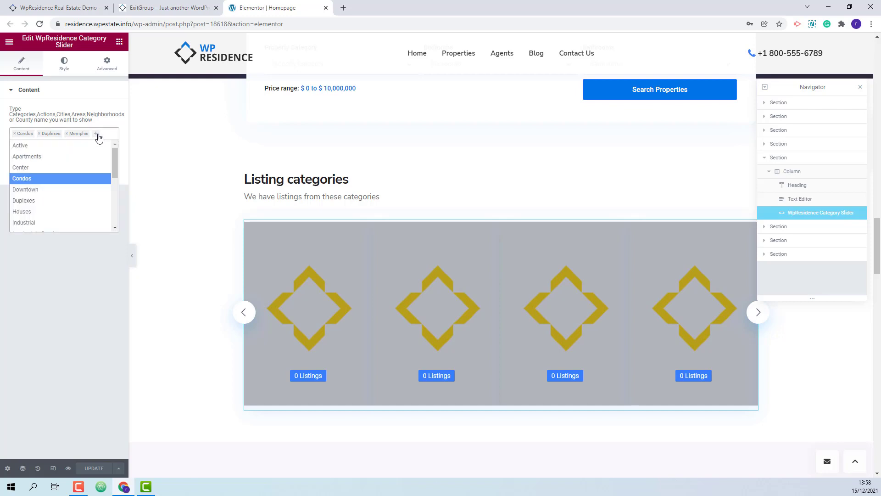
left_click(51, 168)
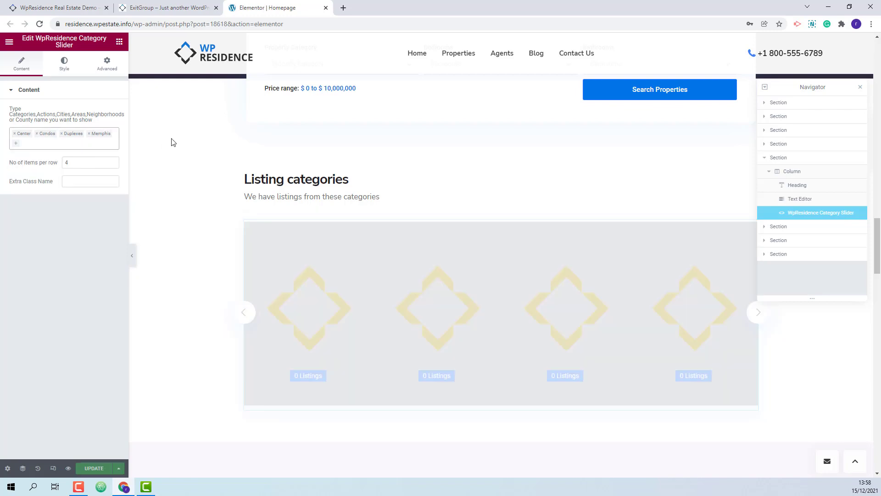
left_click(15, 144)
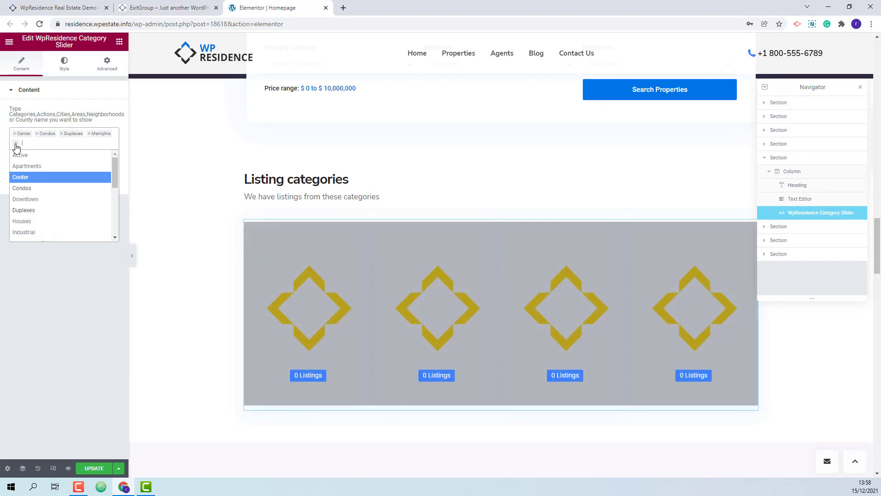
left_click(30, 235)
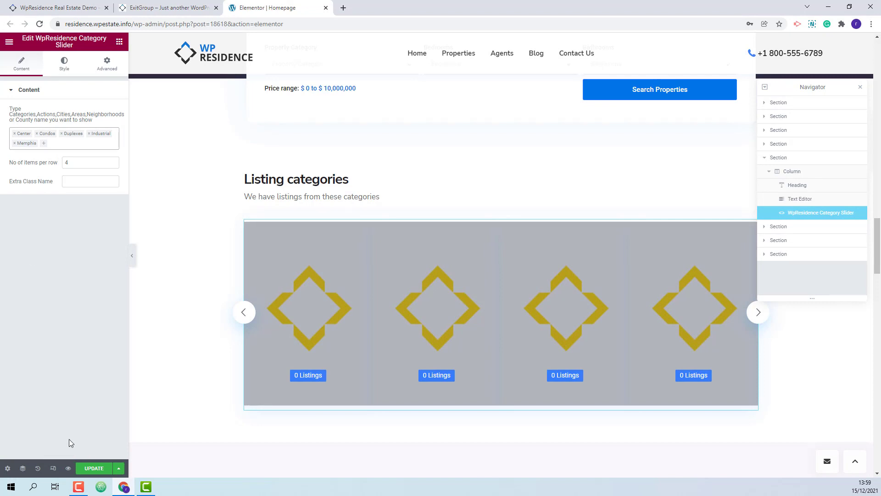
left_click(94, 468)
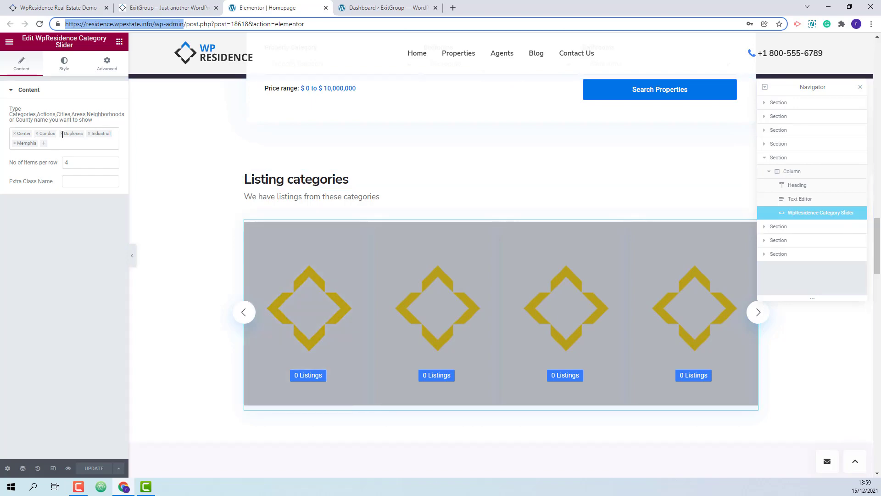
- Switch to the WordPress dashboard tab and open the Condos property category for editing
key("ctrl+Tab")
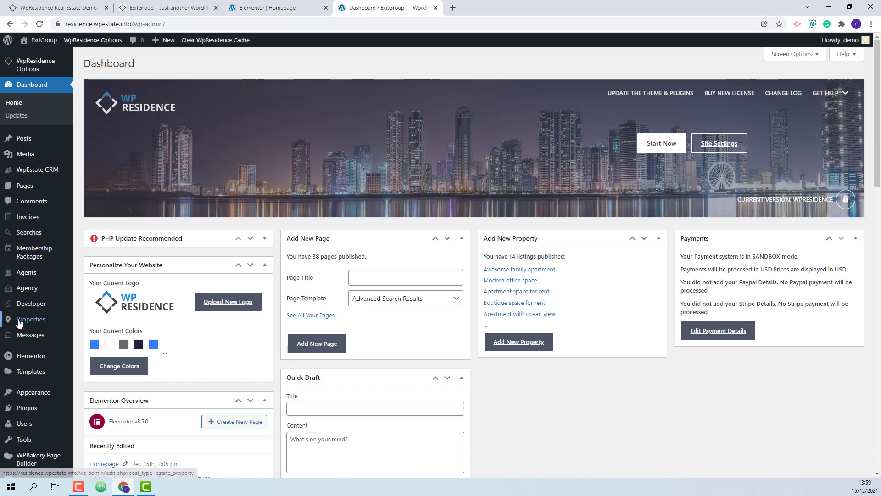
mouse_move(32, 321)
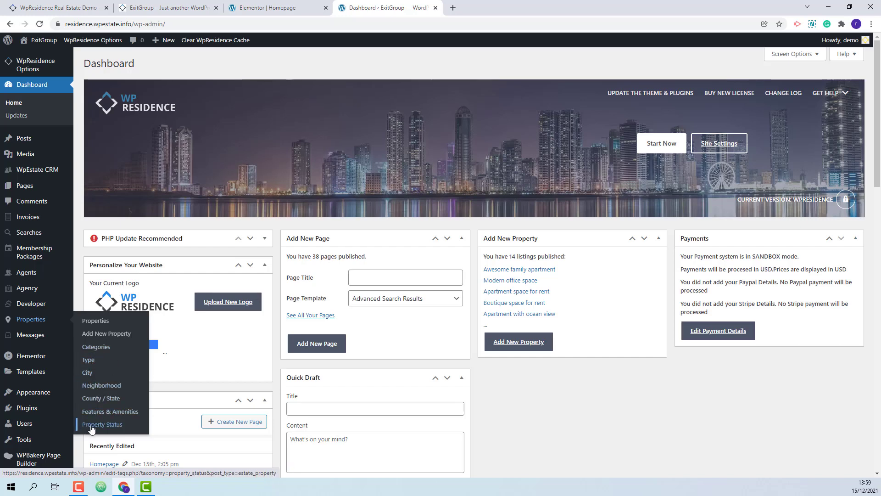
left_click(89, 351)
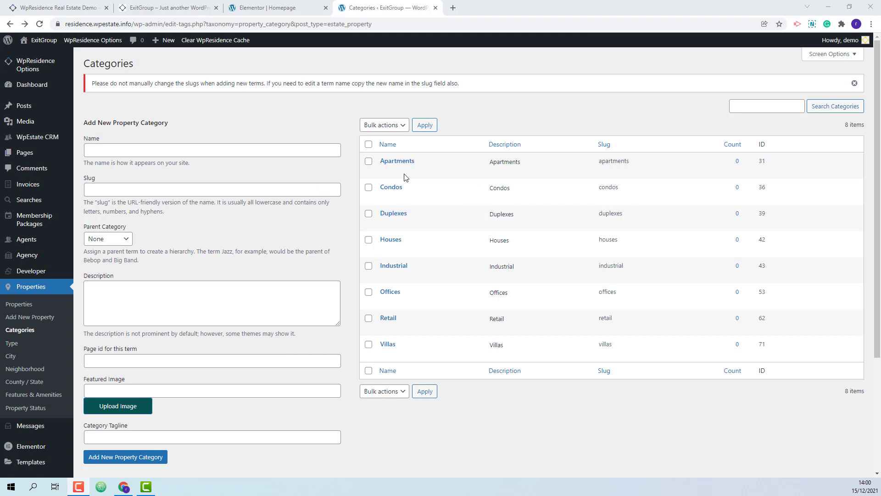
left_click(384, 198)
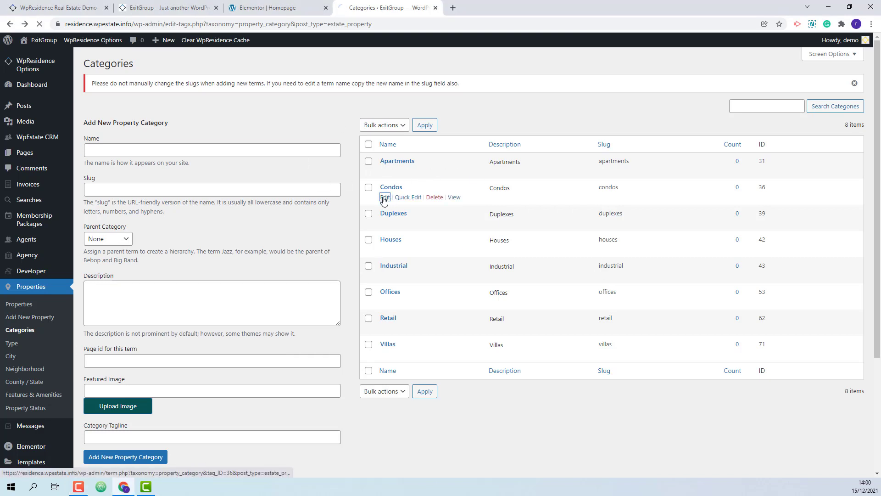
- Upload city2 as the featured image of the Condos category and update the category
left_click(348, 340)
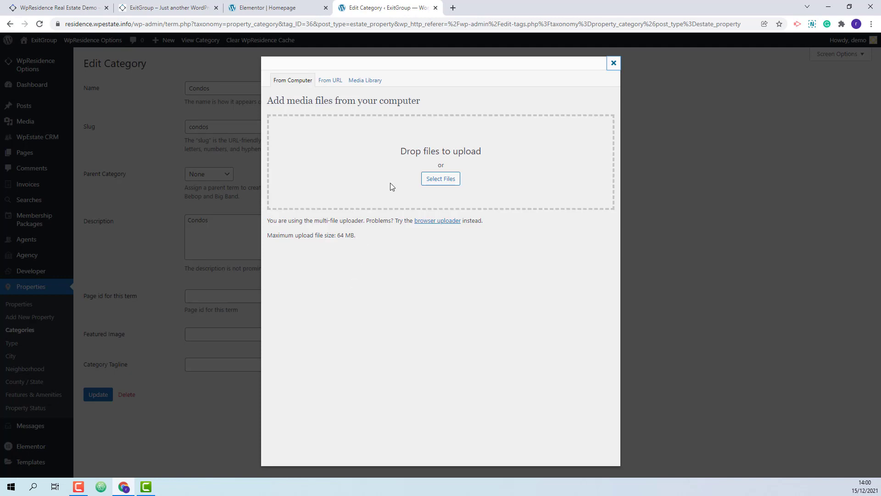
left_click(441, 180)
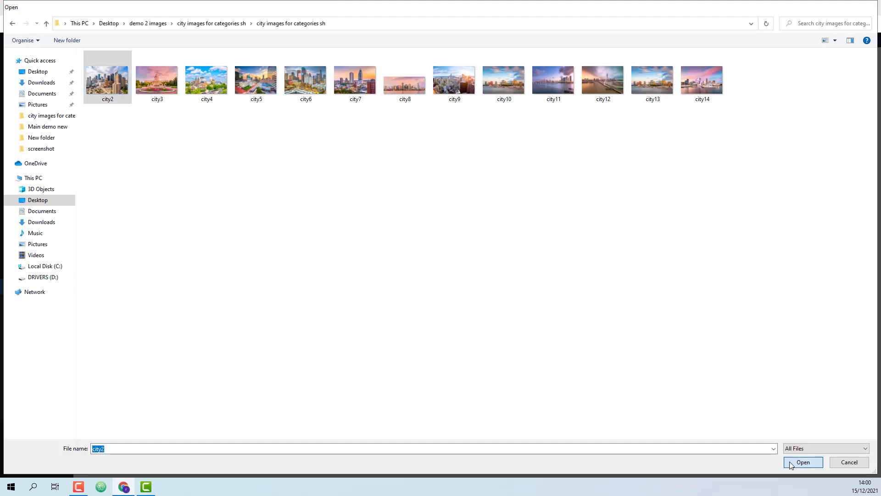
left_click(803, 461)
scroll(434, 268, "down", 3)
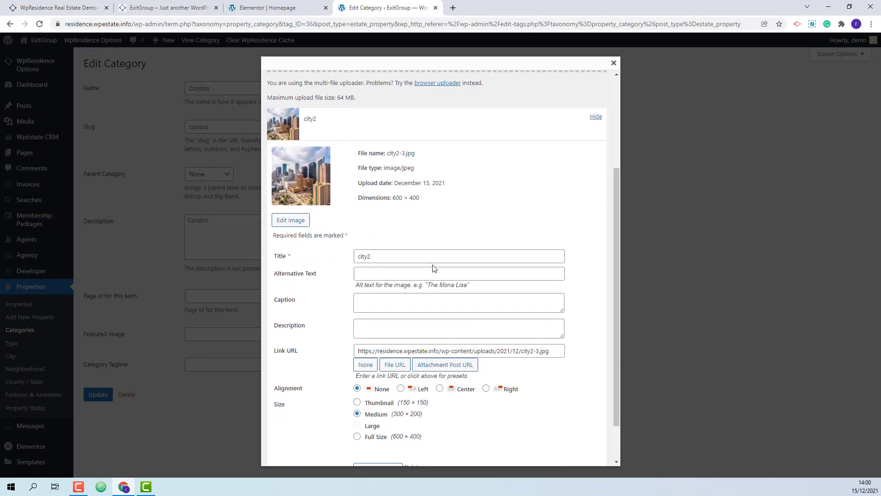
scroll(434, 268, "down", 2)
left_click(390, 421)
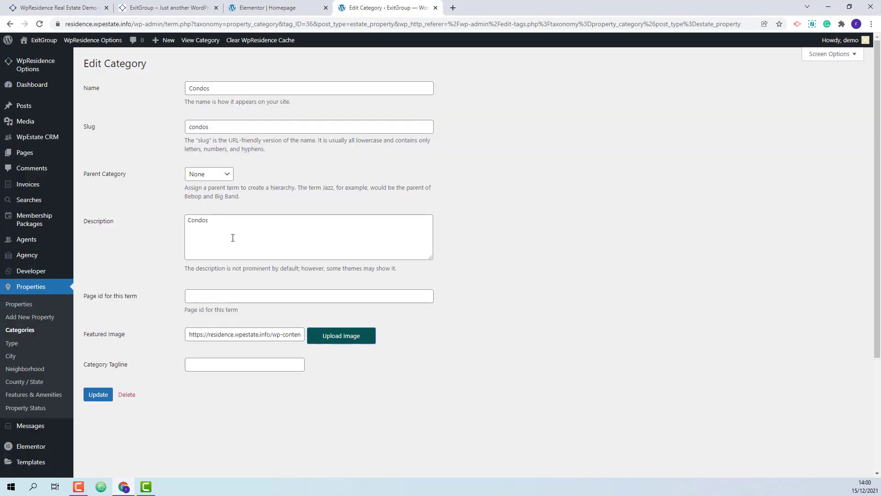
left_click(98, 394)
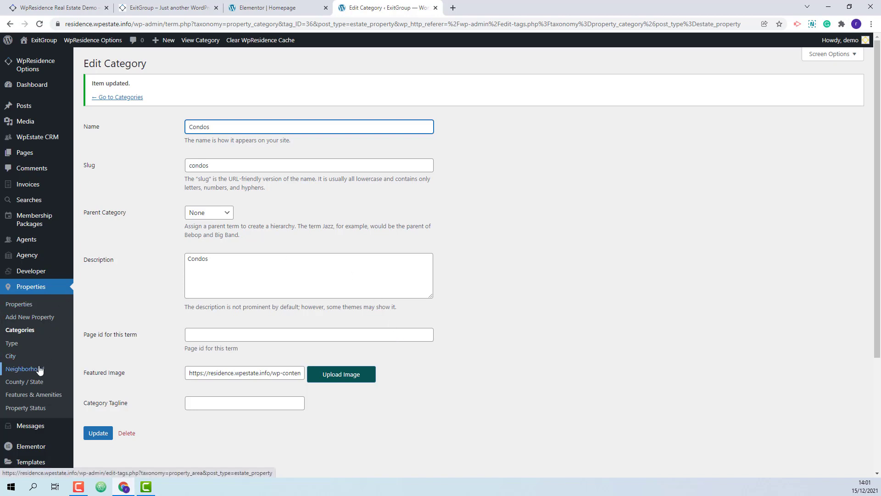
- Open the Memphis property city for editing and insert an uploaded city3 picture as its featured image
left_click(11, 358)
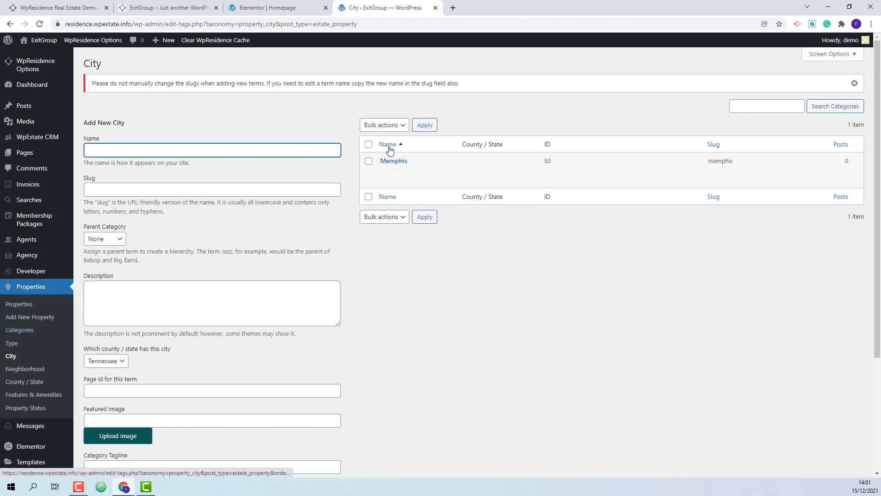
mouse_move(386, 179)
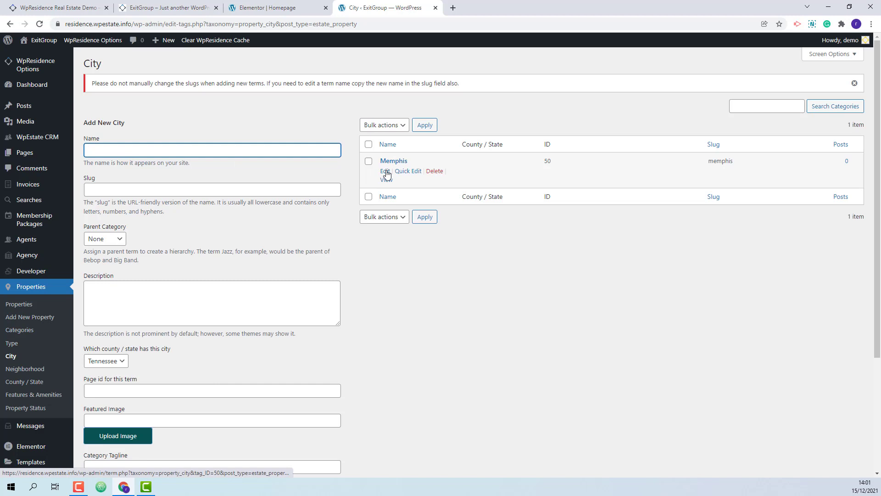
left_click(385, 172)
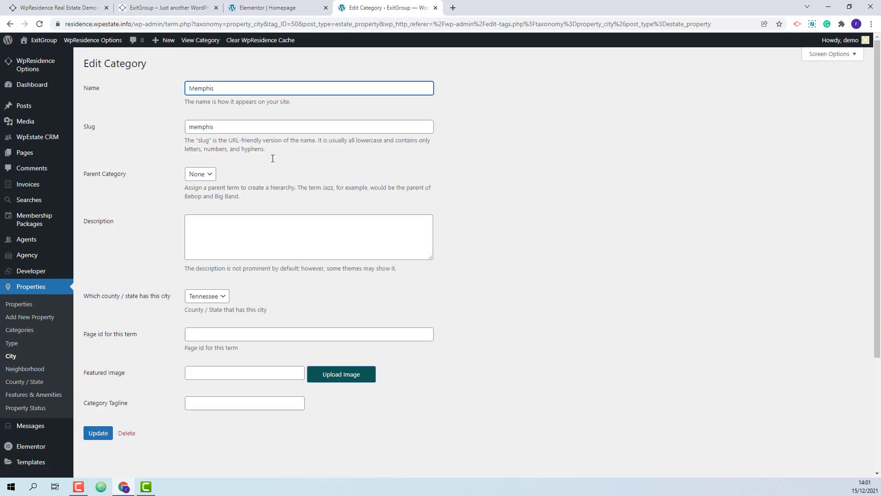
left_click(332, 381)
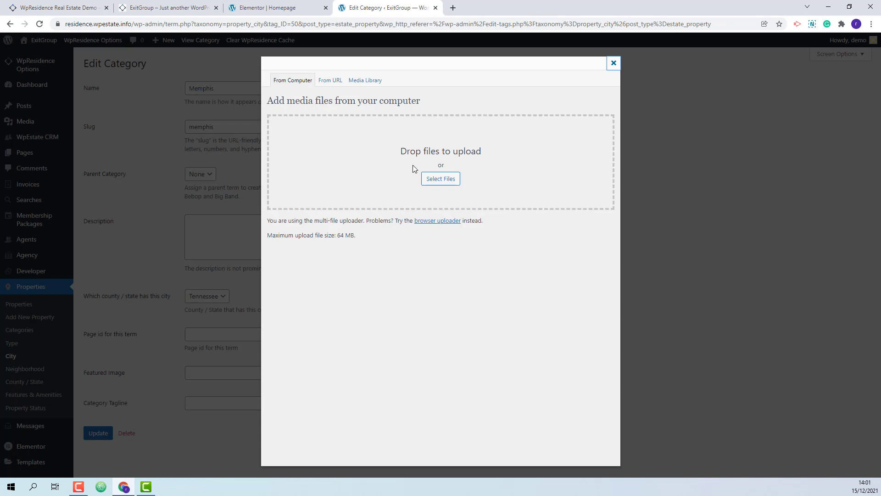
left_click(445, 179)
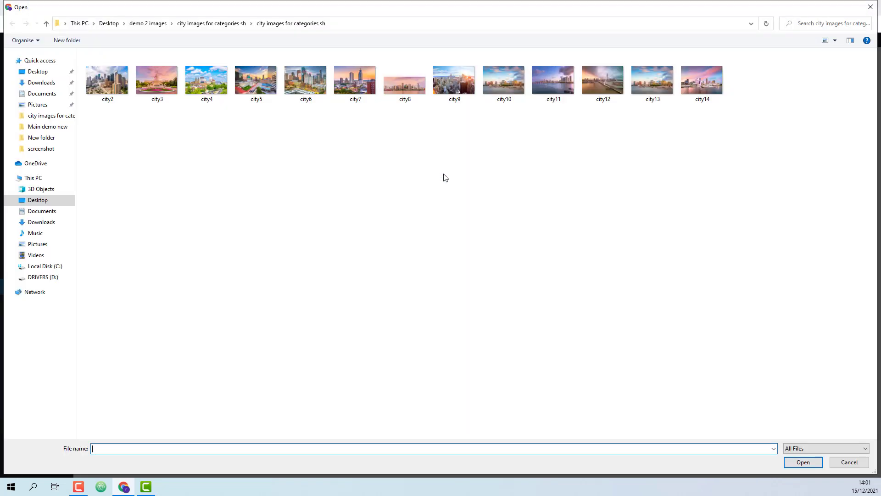
left_click(156, 81)
key("Return")
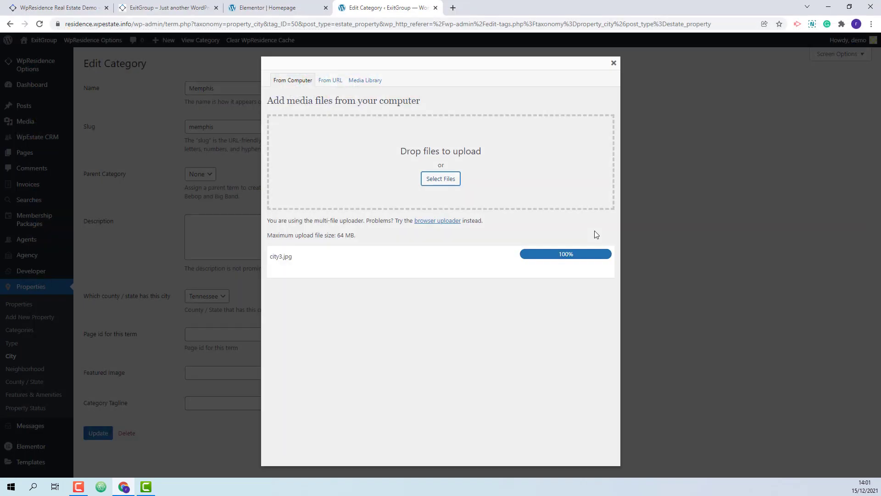
scroll(505, 275, "down", 5)
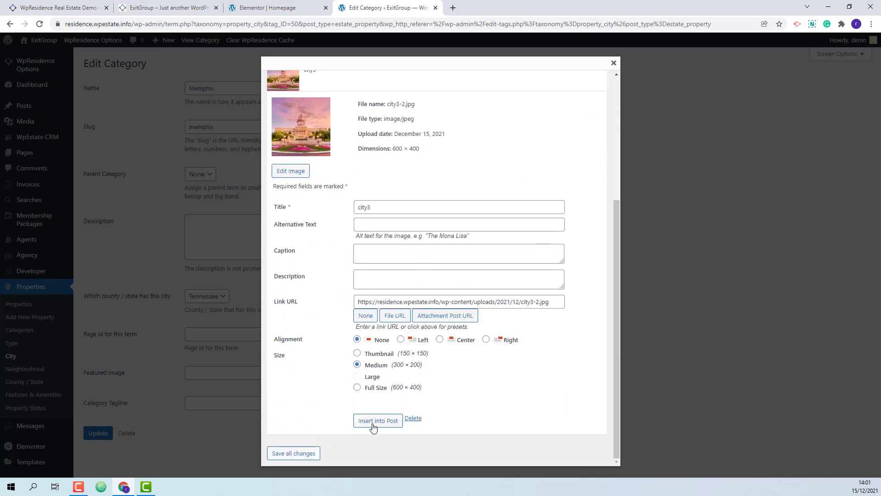
left_click(372, 421)
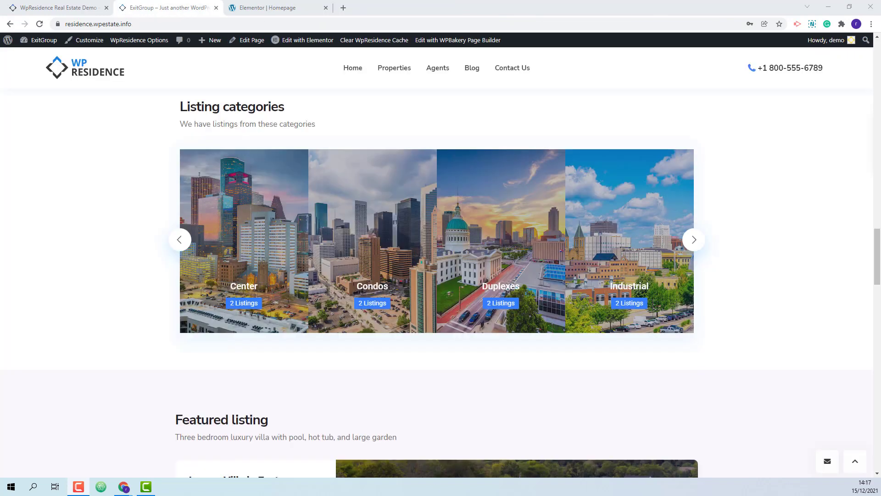
- Open the WpResidence Options in a new tab and set the map system to google maps
right_click(133, 42)
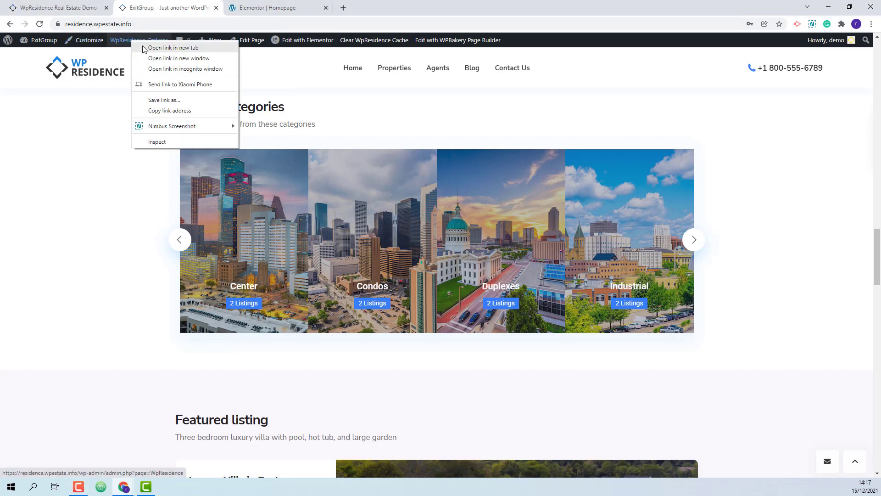
left_click(145, 46)
key("ctrl+Tab")
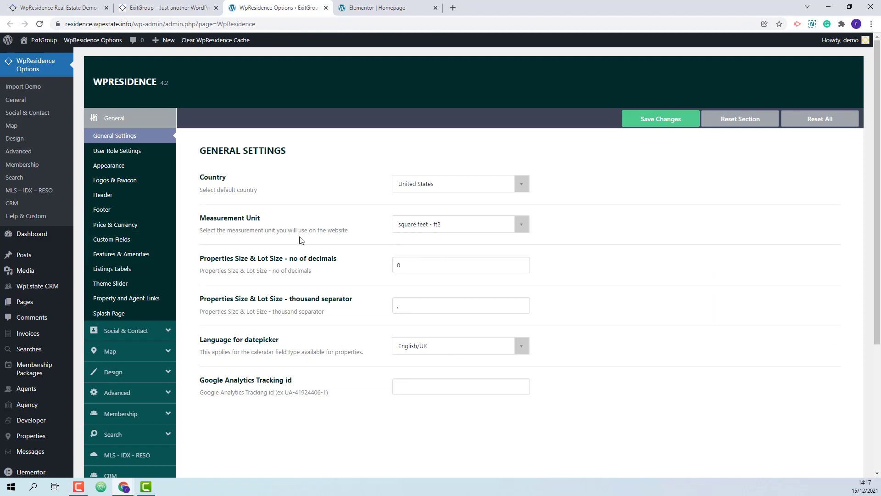
left_click(124, 355)
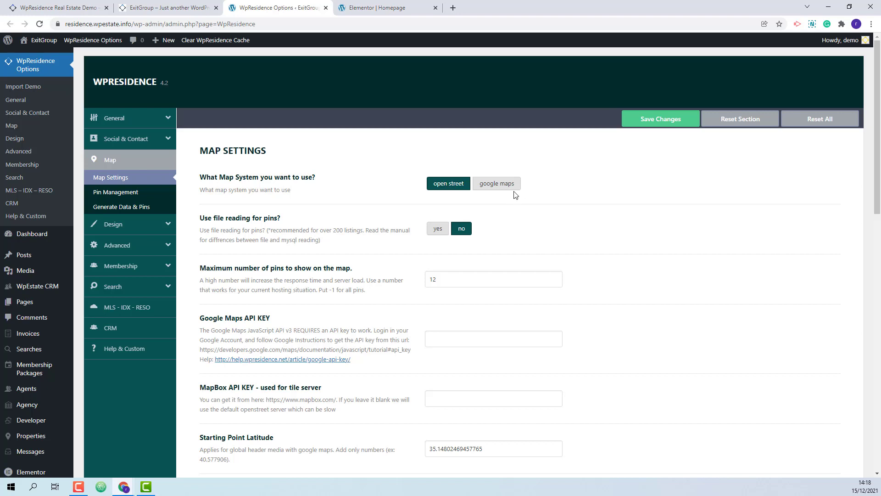
left_click(493, 186)
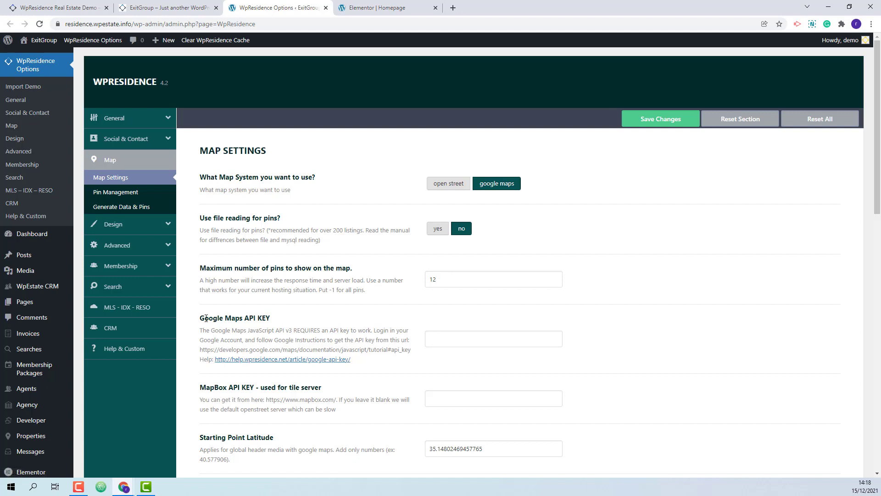
- Open the Advanced Search Form settings and review the search type, price slider, amenities and custom field options
left_click(122, 286)
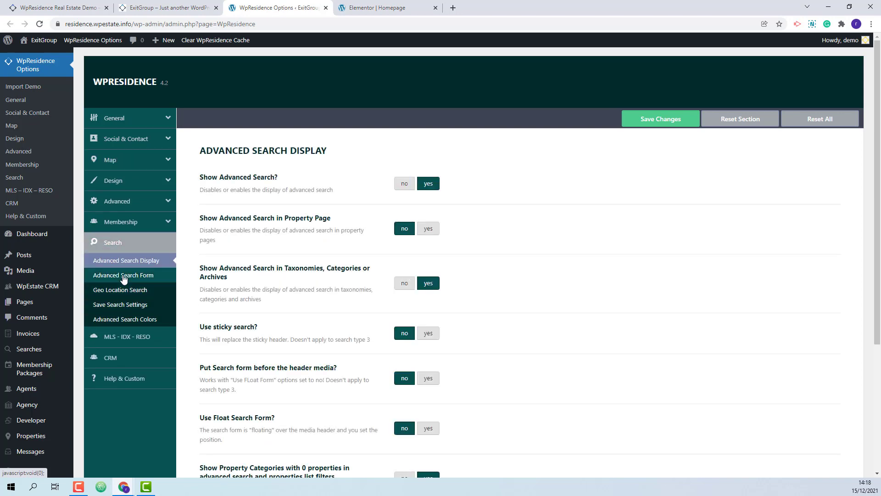
left_click(124, 275)
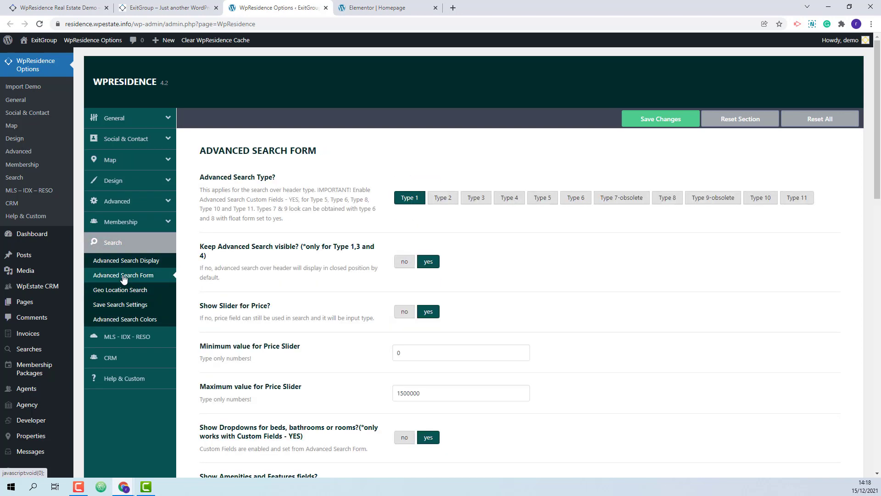
scroll(635, 232, "down", 8)
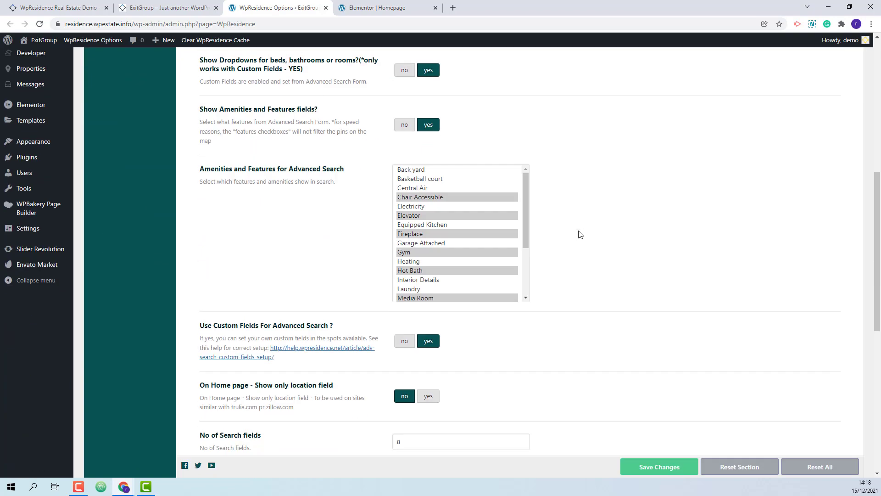
scroll(581, 235, "up", 9)
- Set the WordPress permalink structure to Post name and save the changes
scroll(583, 236, "down", 5)
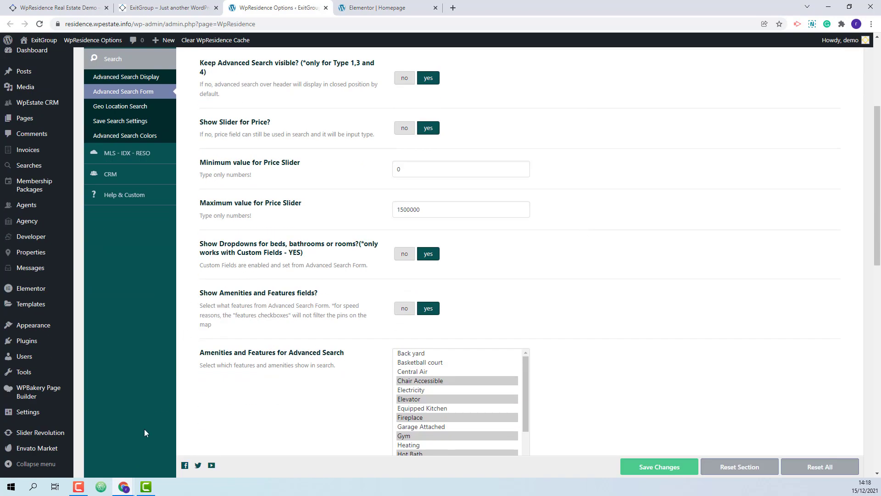
mouse_move(28, 412)
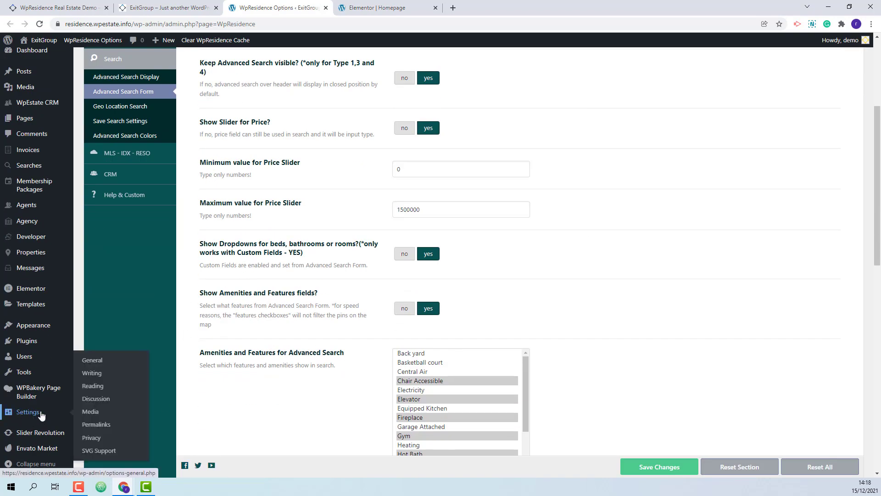
left_click(92, 423)
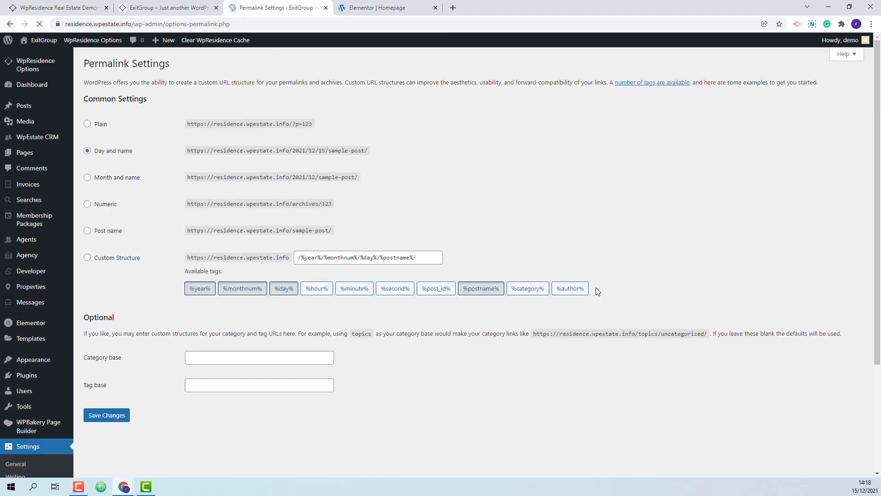
left_click(87, 230)
left_click(107, 414)
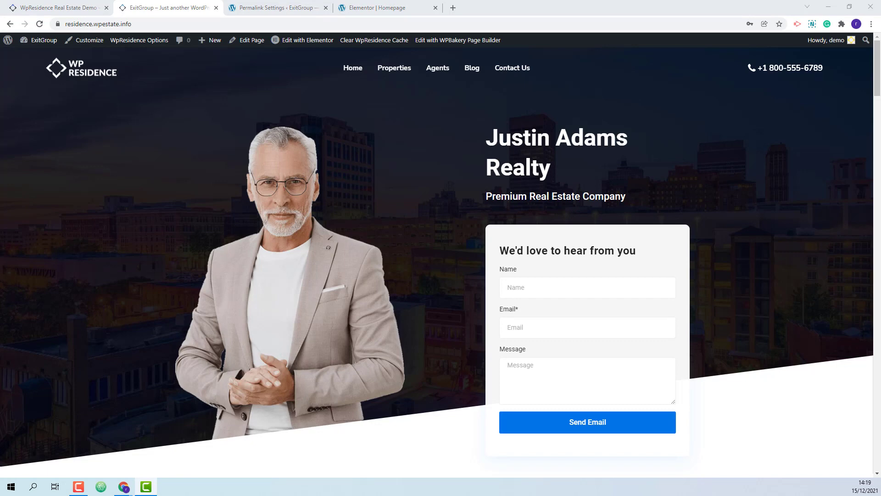
- Switch to the Elementor homepage tab and examine the first section's background and background overlay style settings
left_click(368, 6)
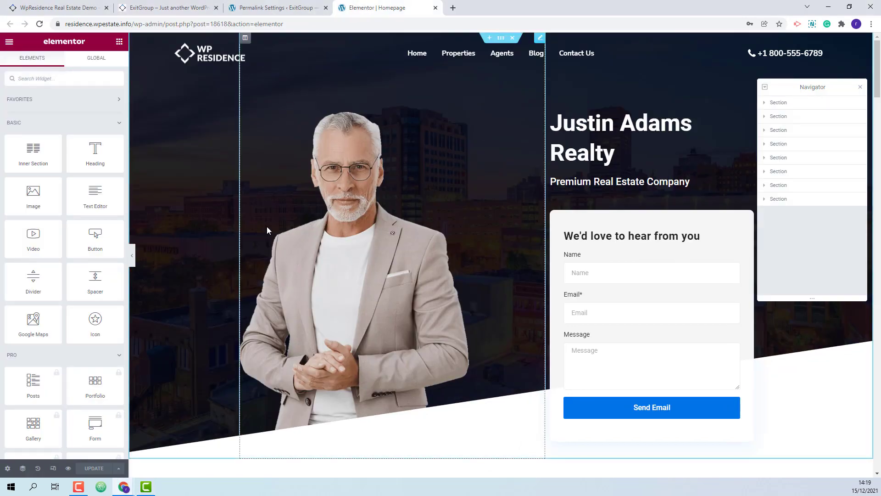
left_click(779, 105)
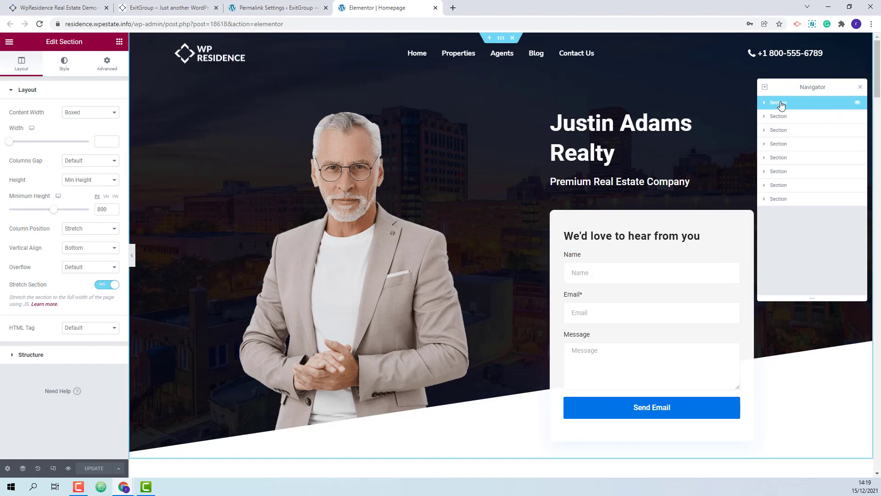
left_click(61, 67)
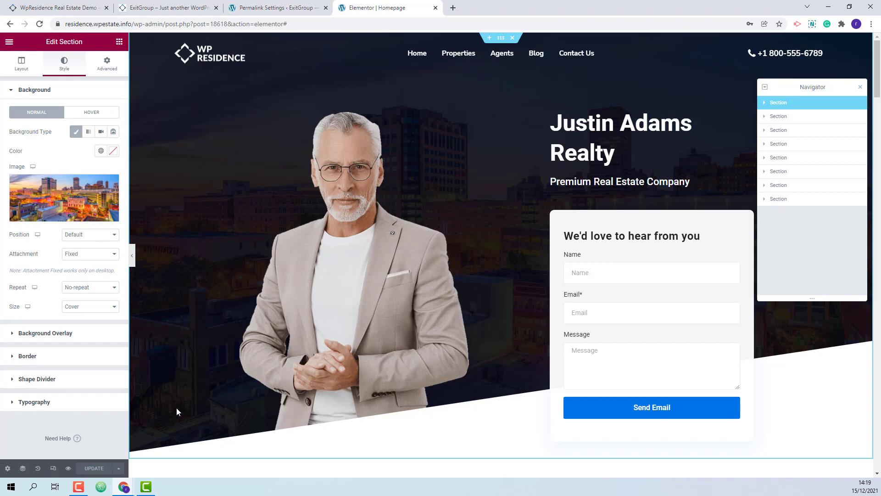
left_click(32, 340)
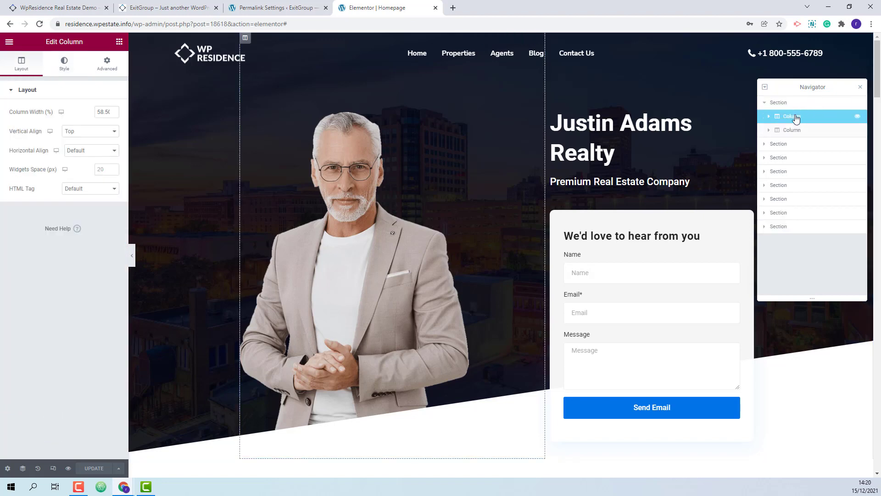
- Inspect the content settings of the image and the two headings inside the first section's columns
left_click(768, 116)
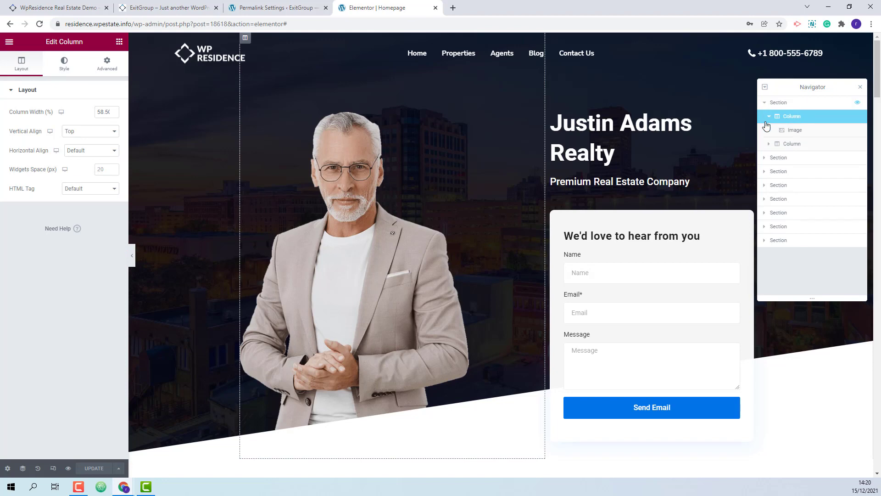
left_click(795, 131)
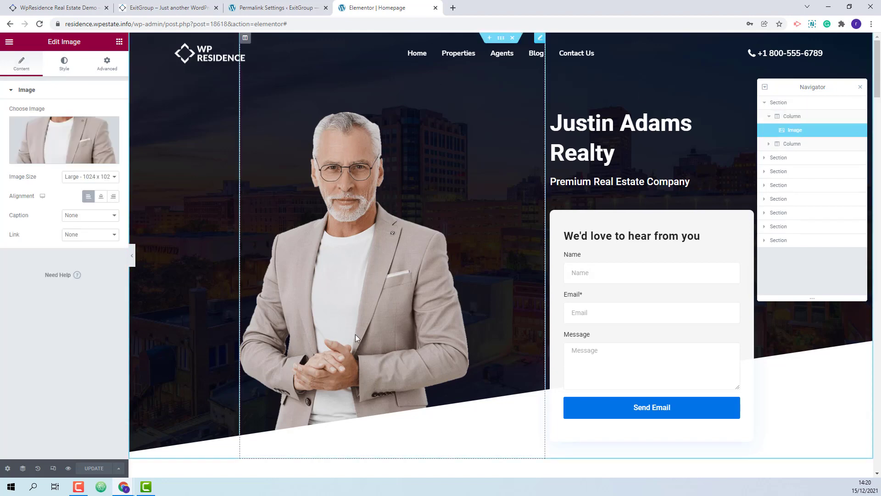
left_click(769, 144)
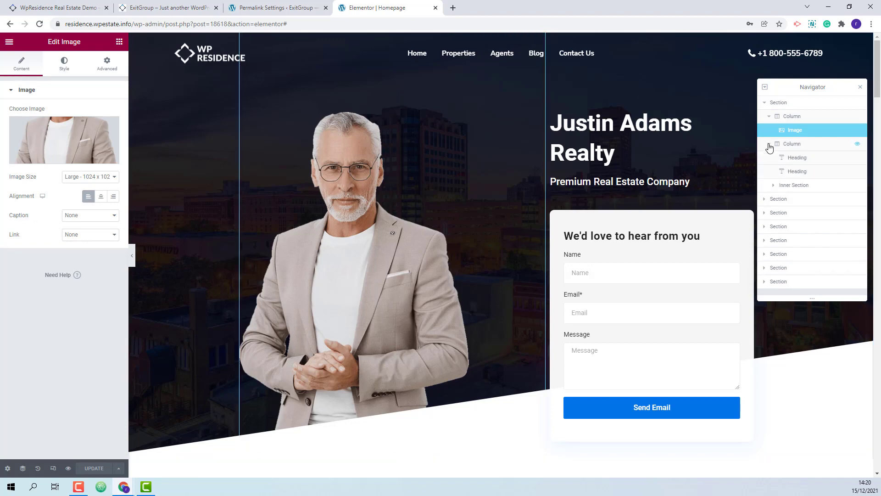
left_click(798, 159)
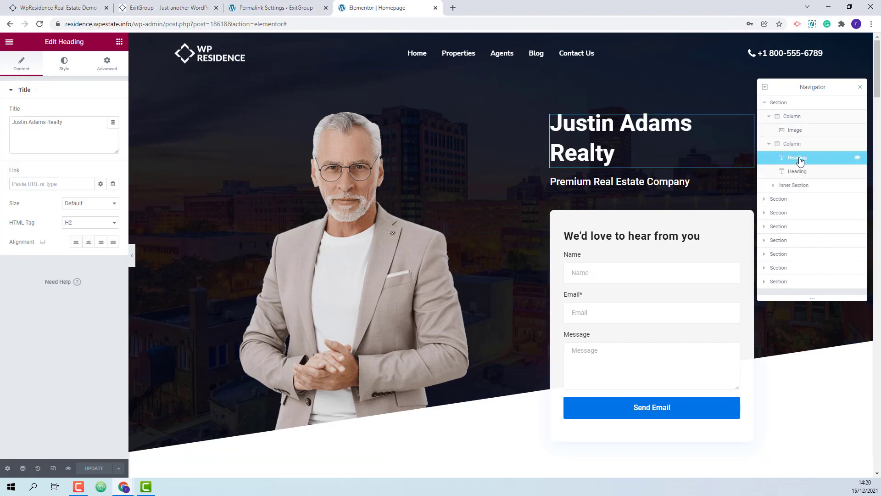
left_click(798, 171)
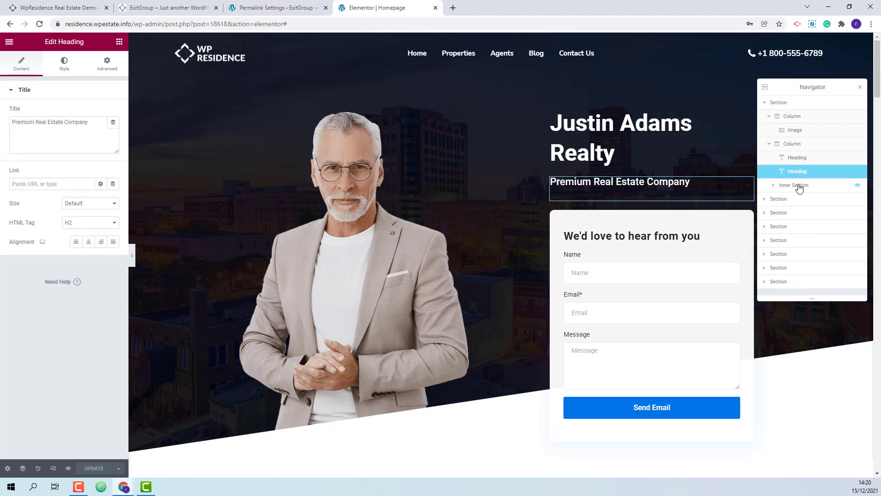
- Open the Contact Form Builder in the inner section to review its form fields, and view the Top real estate services section
left_click(798, 185)
left_click(817, 226)
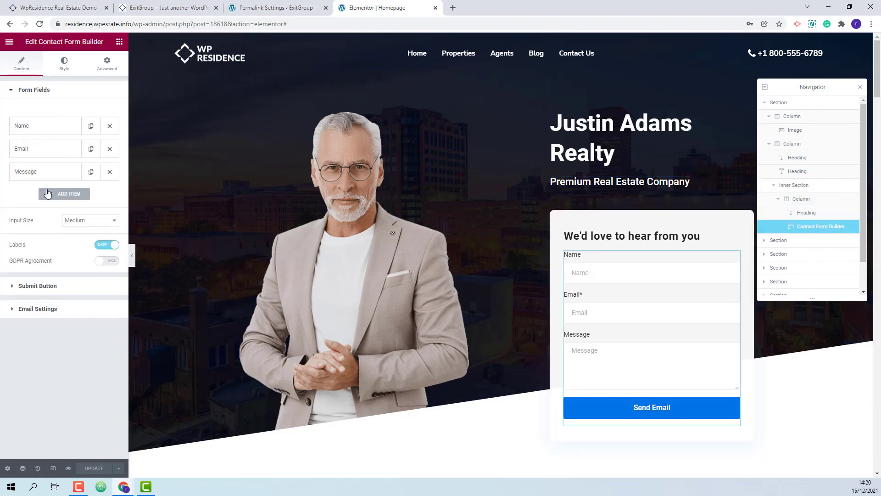
scroll(517, 202, "down", 6)
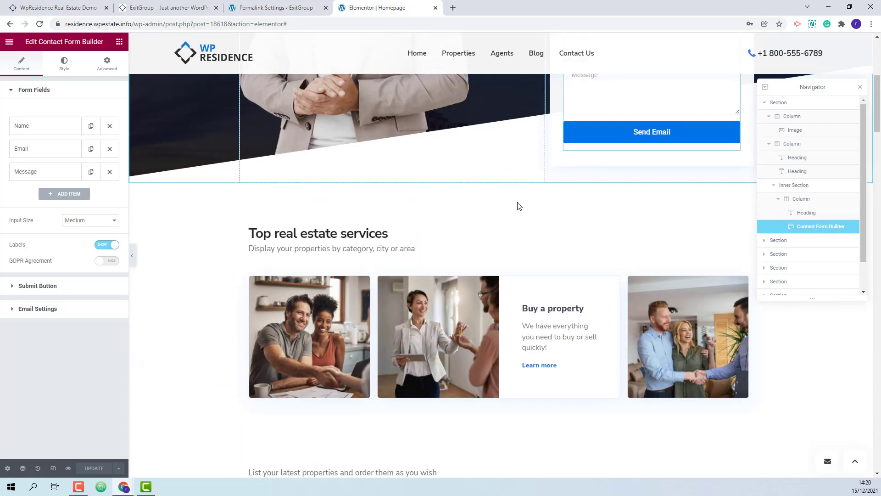
- Inspect the Sell your property, Buy a property and Rent a property boxes of the Sliding Box under Top real estate services
scroll(517, 205, "down", 1)
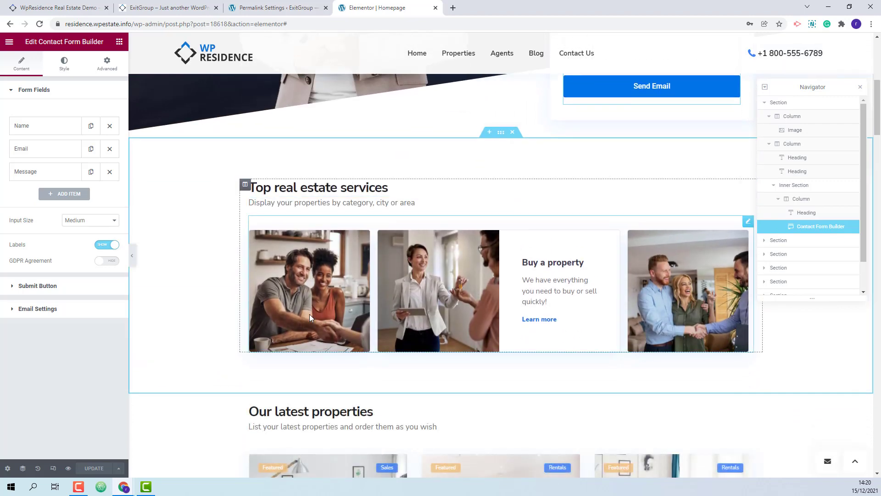
left_click(301, 282)
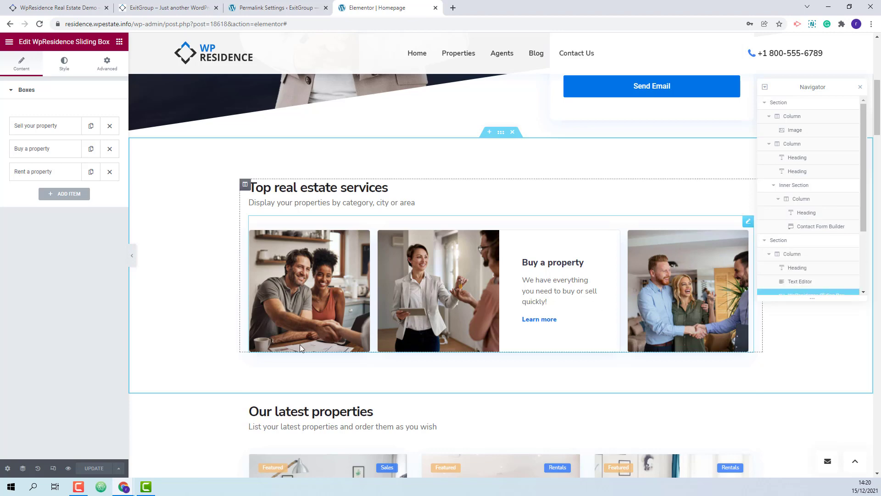
left_click(57, 126)
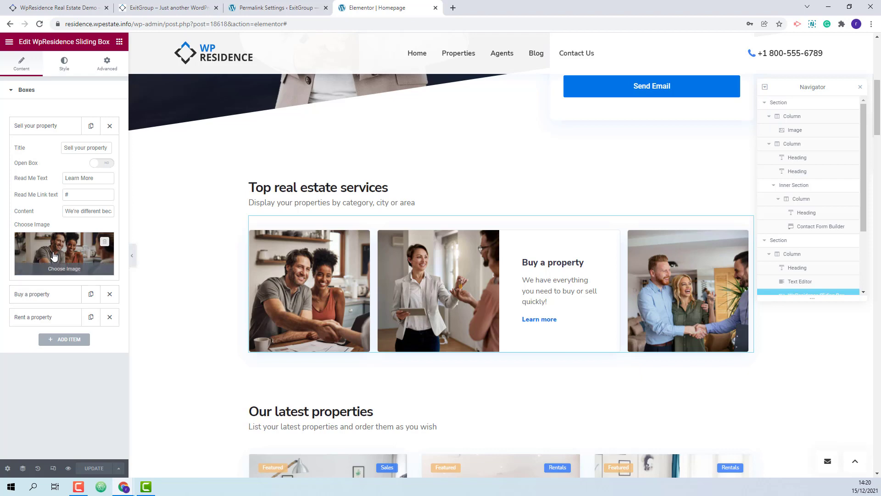
left_click(54, 294)
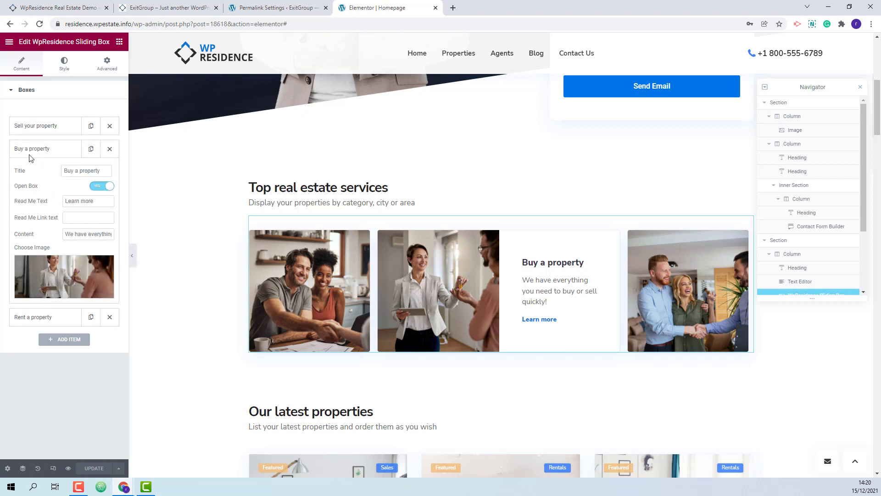
left_click(54, 324)
- Open the WpResidence Items List under Our latest properties to review its content settings and the listed property cards
scroll(470, 218, "down", 6)
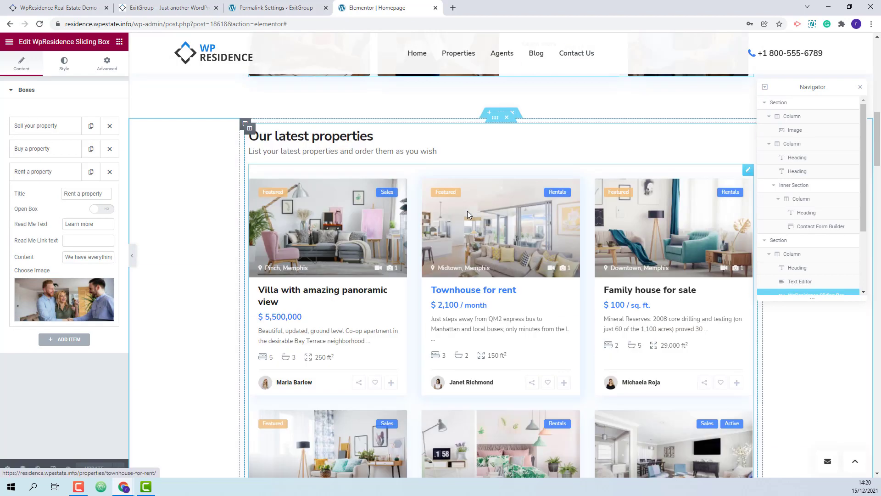
left_click(413, 311)
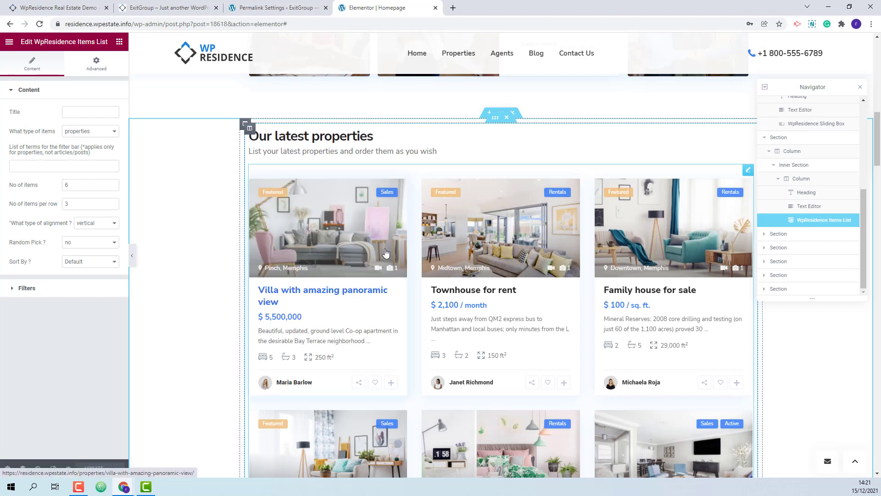
scroll(472, 204, "down", 9)
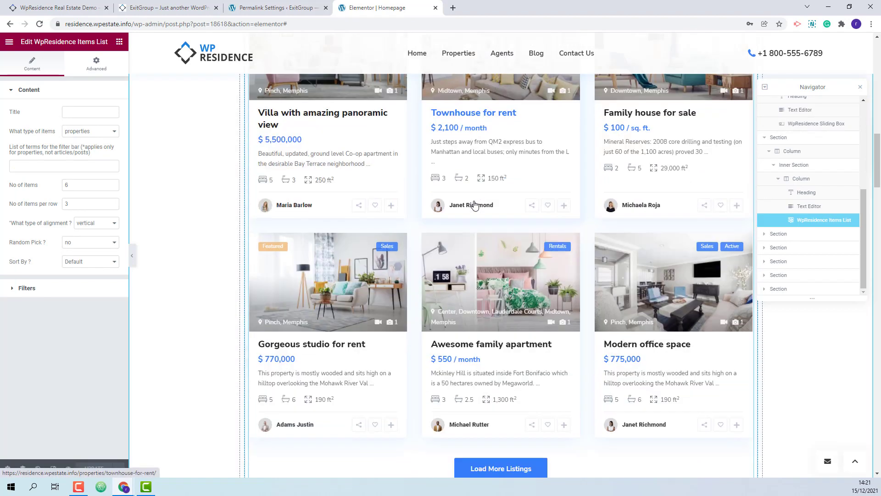
- Examine the property search section's settings, its column and the Text Editor holding the search headline
scroll(475, 205, "down", 4)
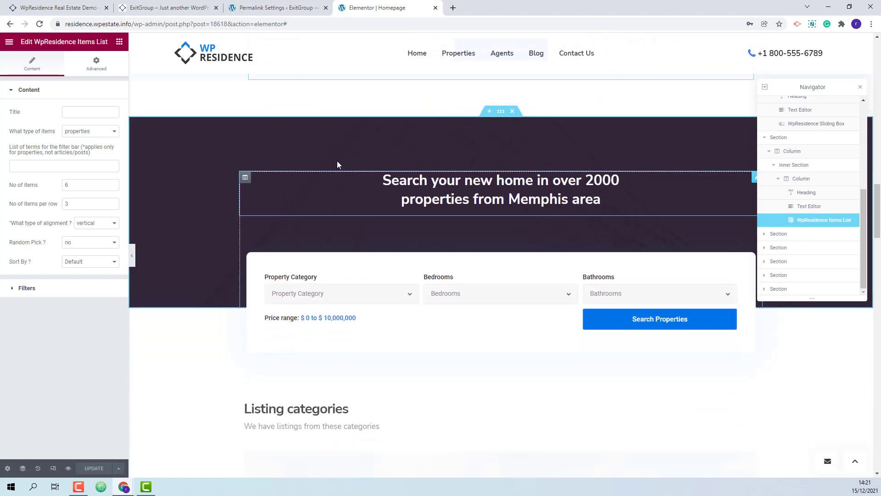
left_click(271, 179)
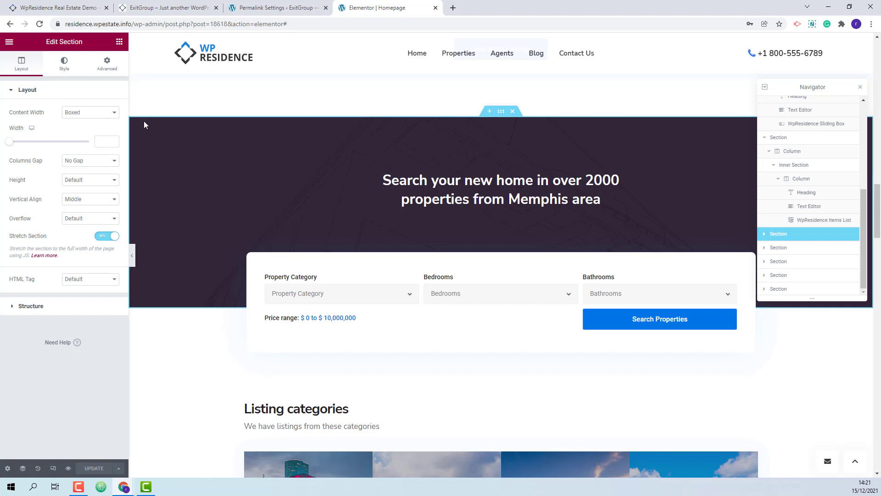
left_click(66, 68)
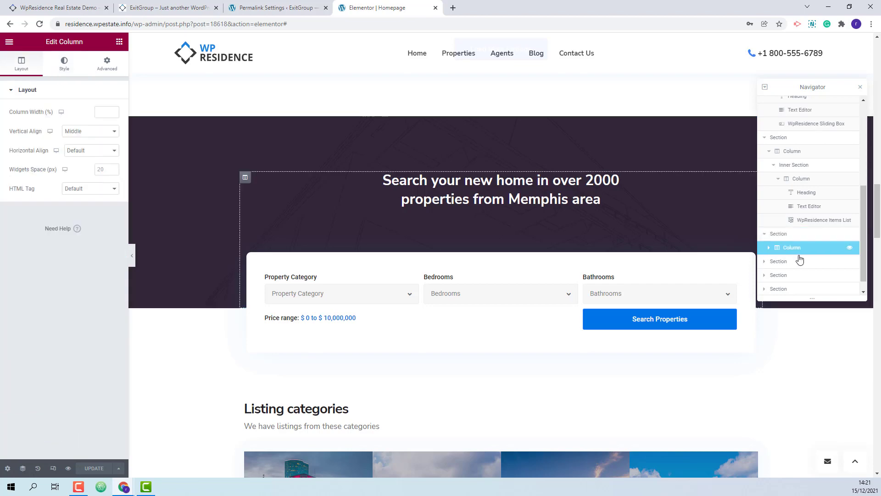
left_click(769, 247)
left_click(814, 265)
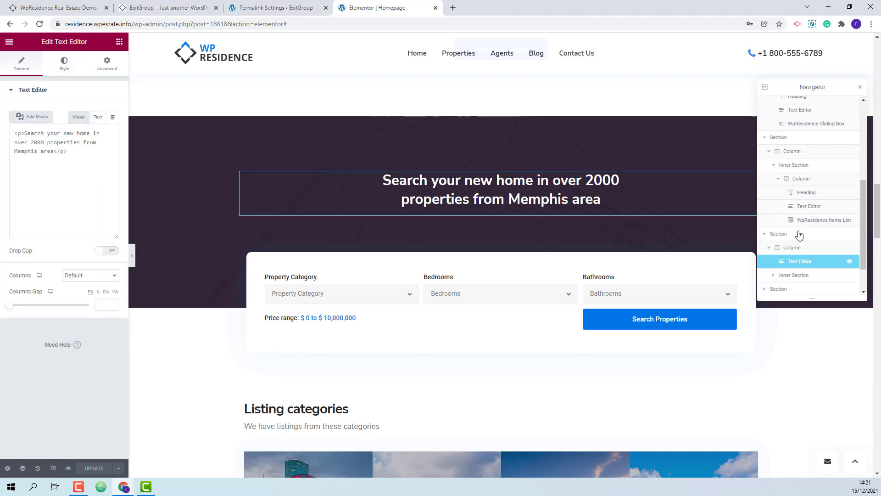
- Open the Search Form Builder in the inner section and review its tabs and form fields settings
scroll(487, 171, "down", 2)
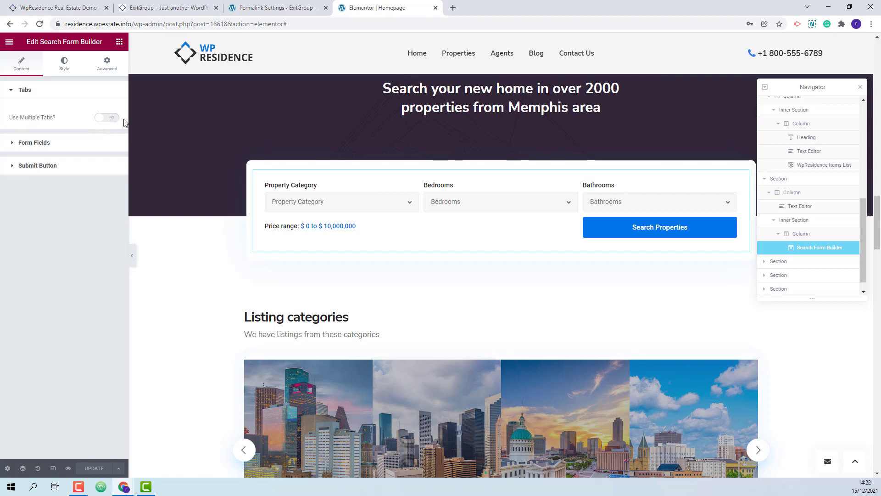
left_click(30, 142)
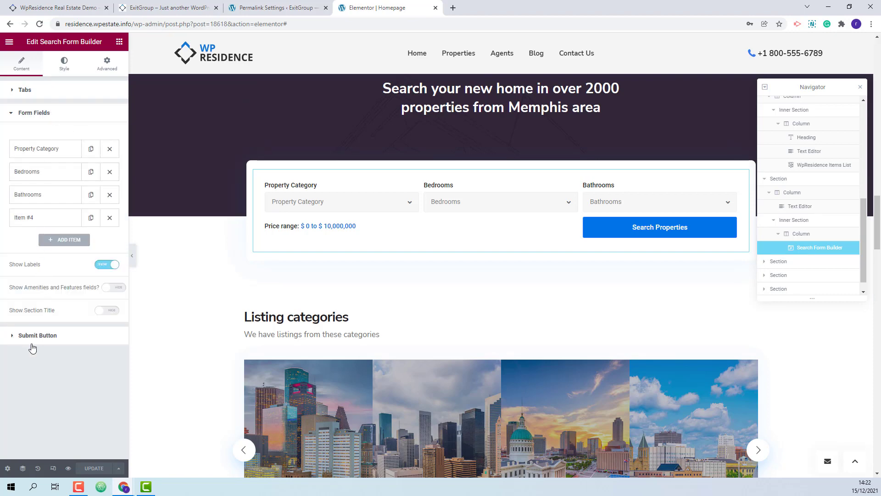
left_click(481, 198)
scroll(481, 199, "down", 1)
- Select the Listing categories section and inspect the content settings of its WpResidence Category Slider
scroll(480, 199, "up", 2)
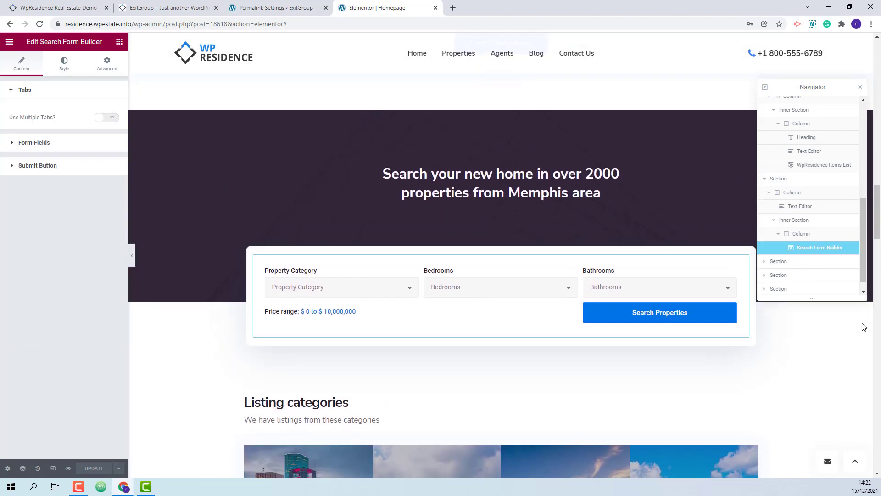
left_click(785, 261)
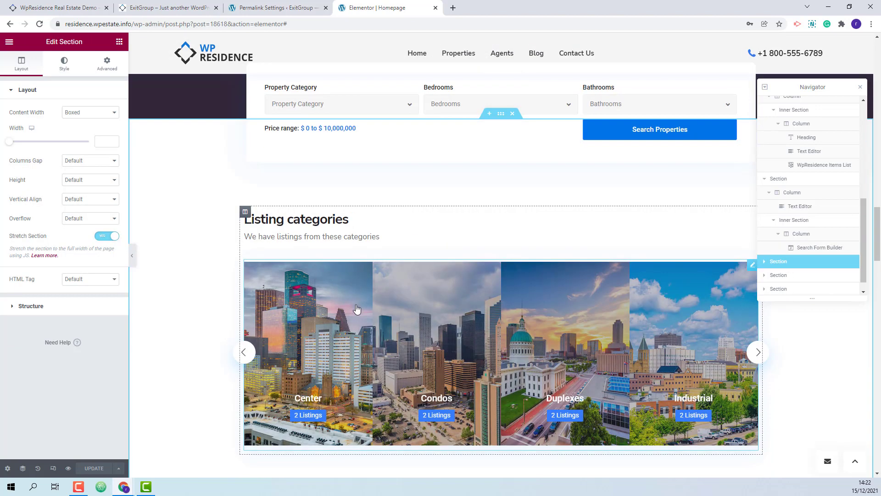
left_click(343, 324)
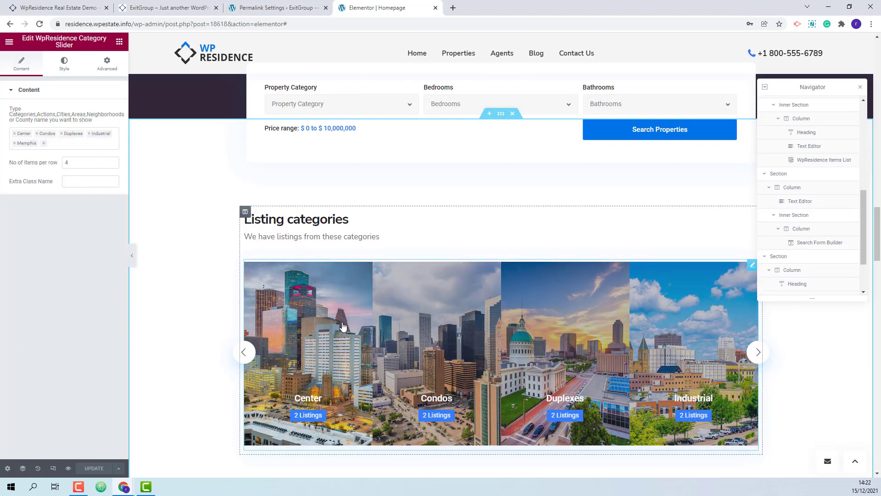
- Open the Wpresidence HotSpots widget on the Featured listing image and review its list of hotspot items
scroll(347, 326, "down", 7)
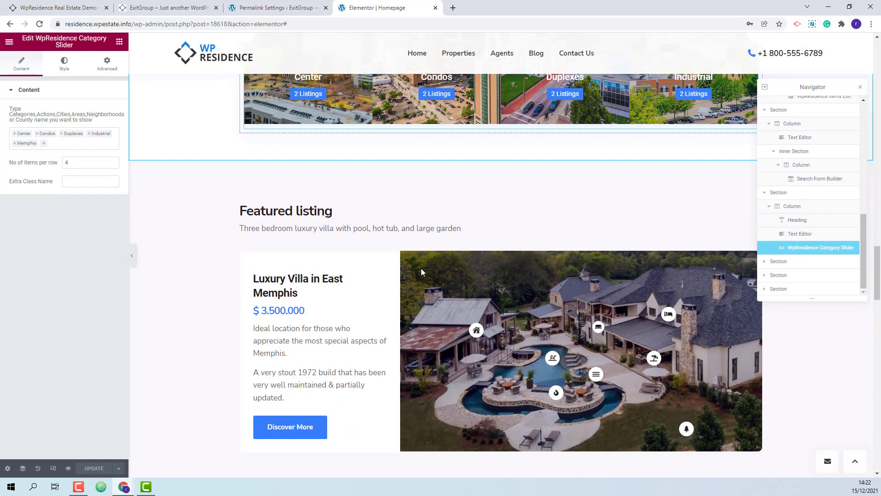
left_click(421, 271)
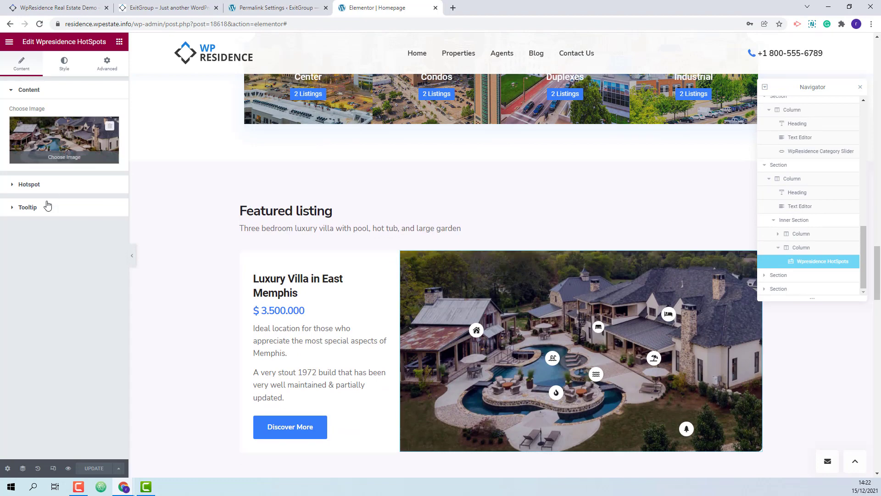
left_click(17, 186)
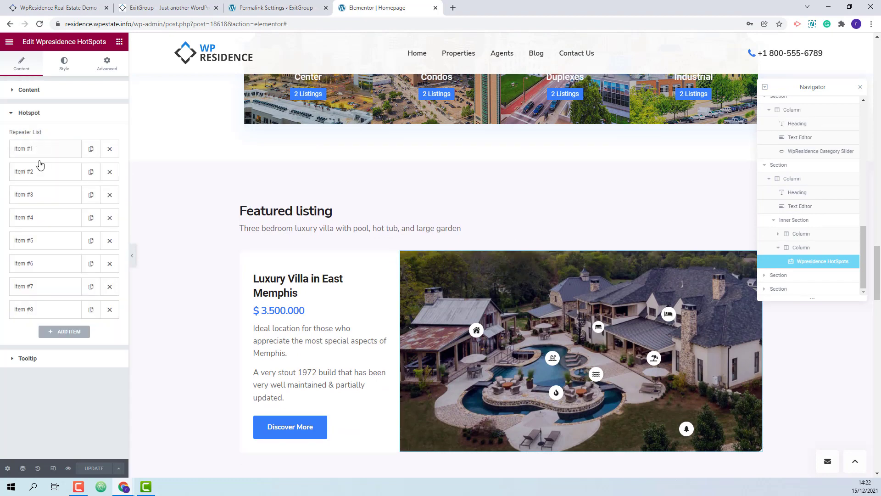
- Open the WpResidence Agent Grids widget under Our agents to review its grid type and agent selection settings
scroll(673, 287, "down", 8)
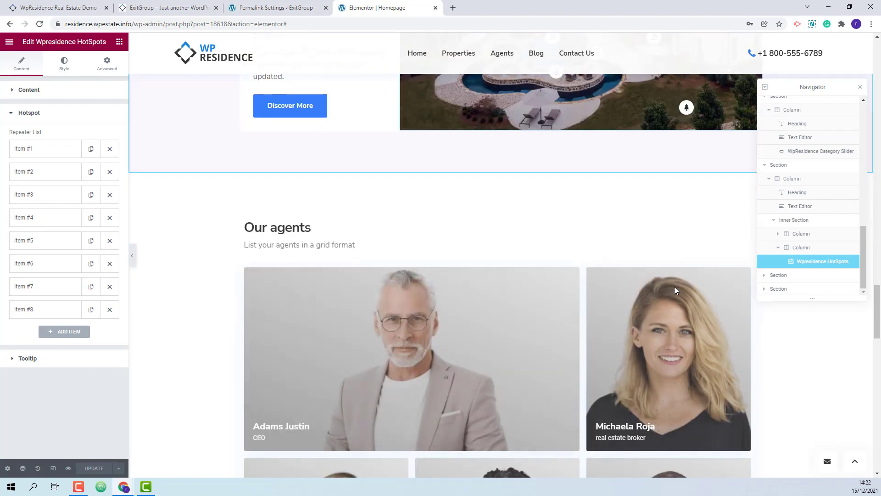
left_click(673, 286)
scroll(473, 279, "down", 3)
left_click(471, 280)
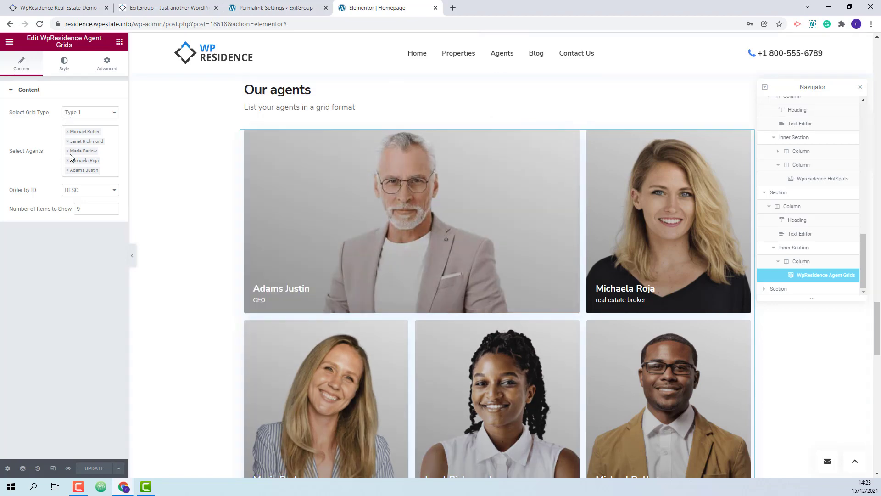
- Select the Our blog section and inspect the content settings of its WpResidence Items List for articles
scroll(544, 248, "down", 8)
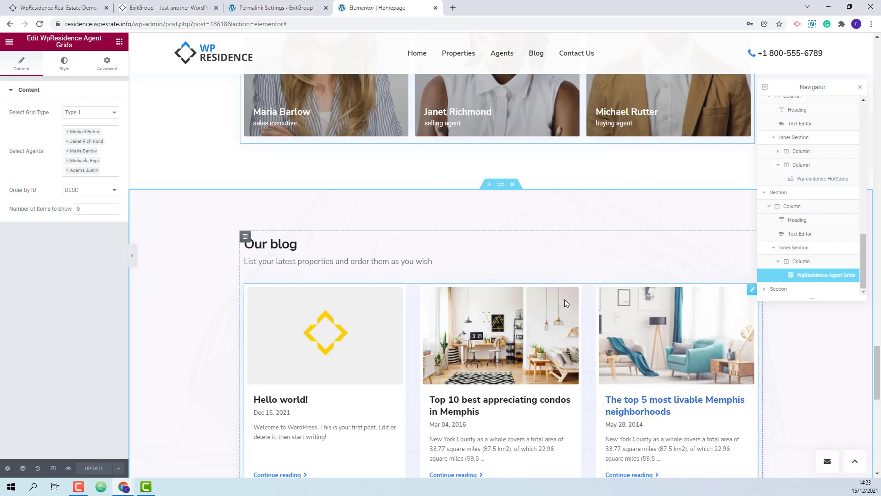
scroll(565, 299, "down", 3)
left_click(779, 288)
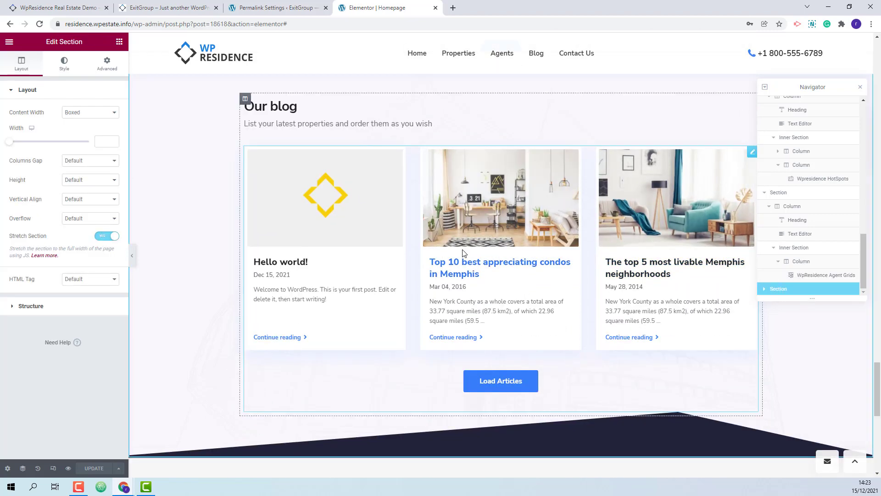
left_click(462, 253)
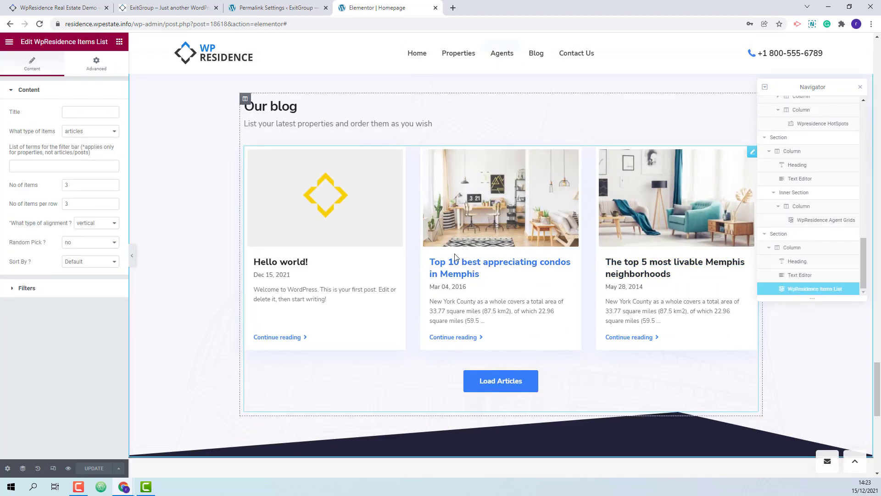